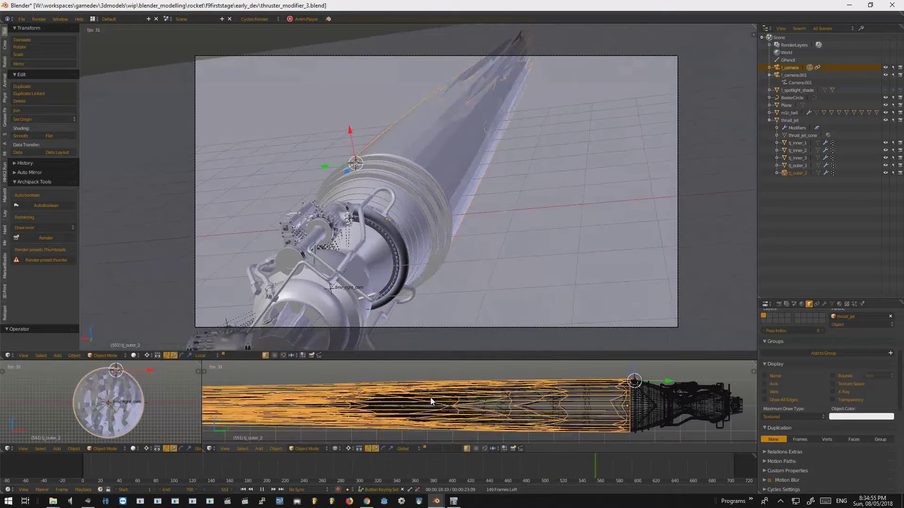
Step: Stop the rocket thruster scene's animation playback with Alt+A
key(alt+a)
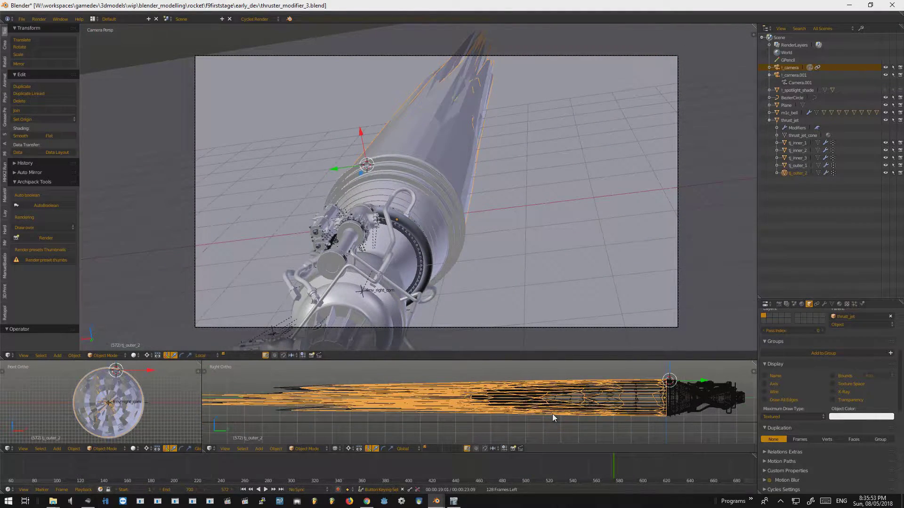
Step: Switch to the empty-scene Blender window and add a UV sphere
mouse_move(439, 504)
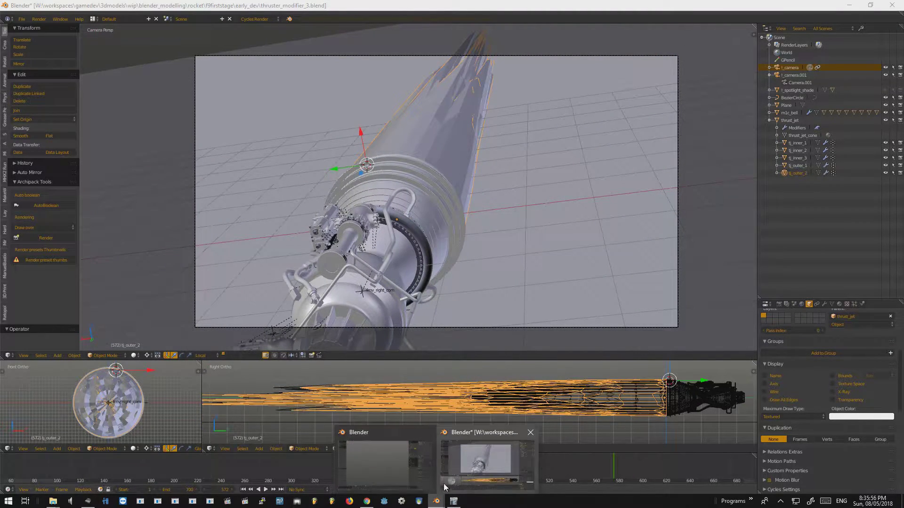
click(396, 465)
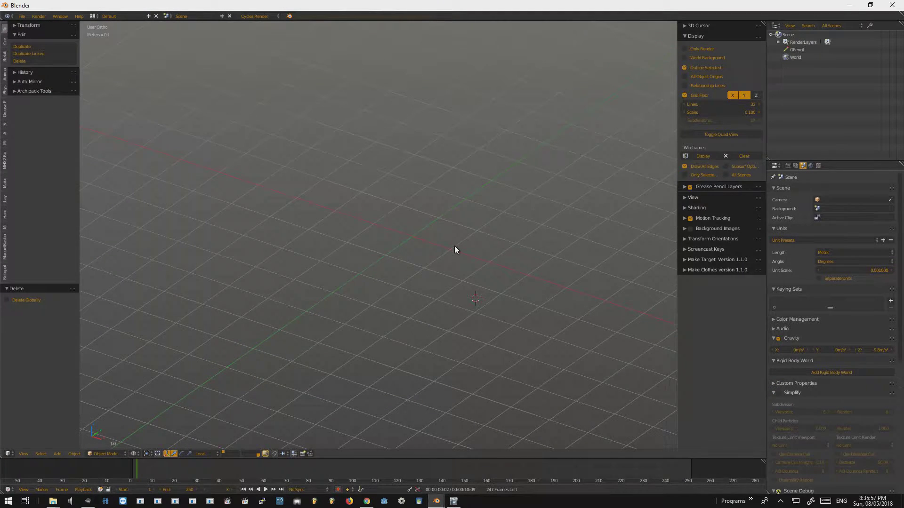
shift+middle_drag(433, 258, 358, 290)
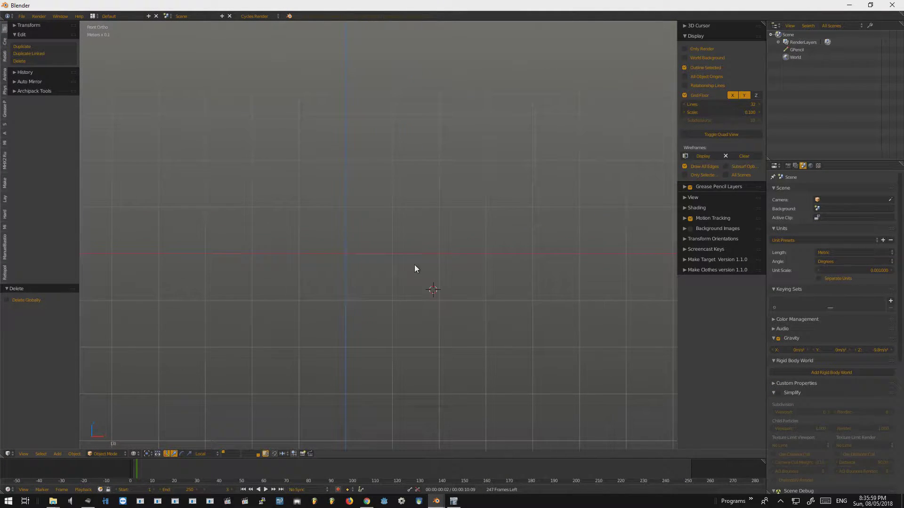
shift+middle_drag(415, 268, 462, 224)
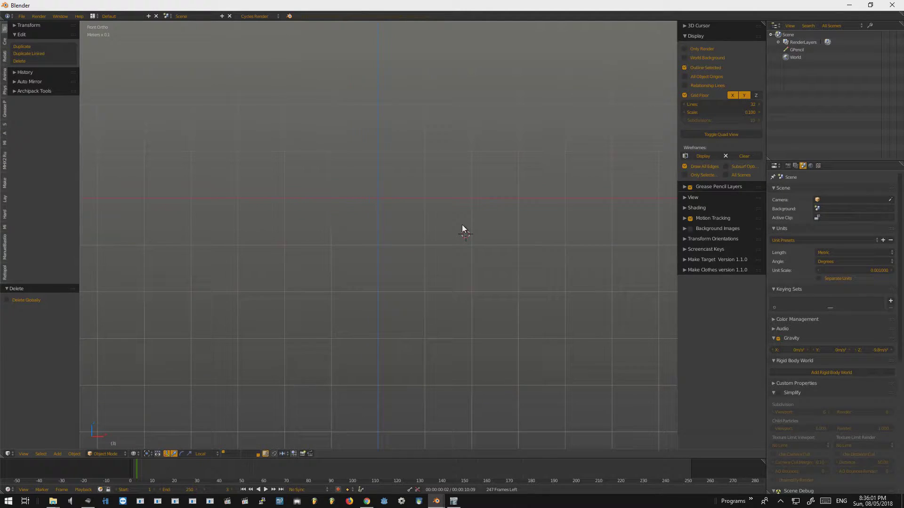
key(shift+a)
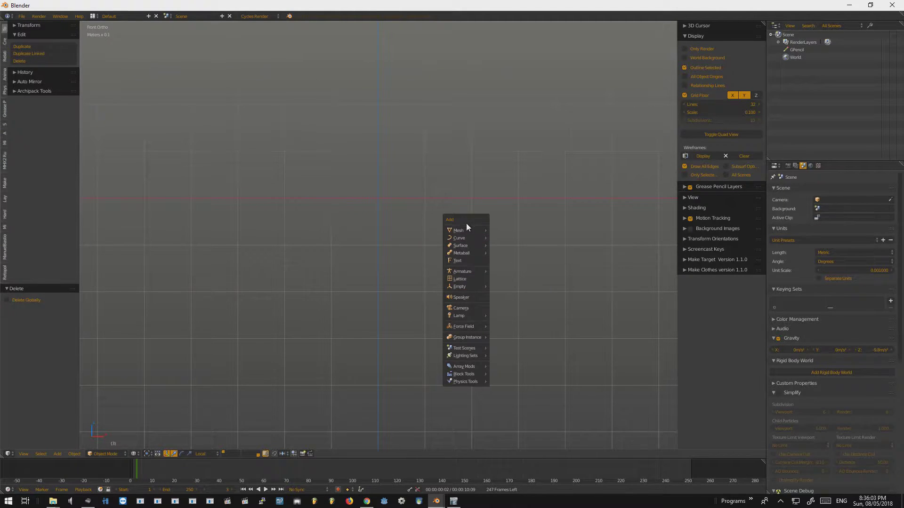
mouse_move(469, 229)
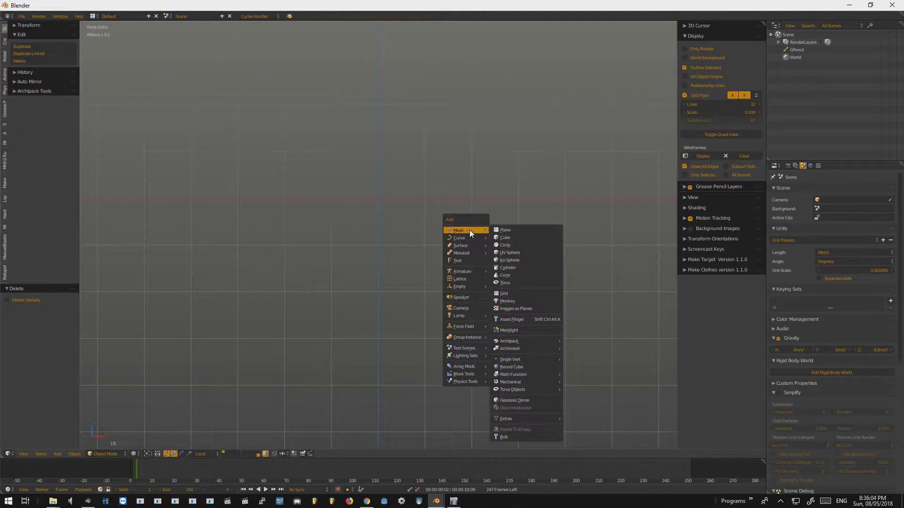
click(523, 254)
Step: Delete the sphere's top-half vertices in Edit Mode, leaving a bowl
key(Tab)
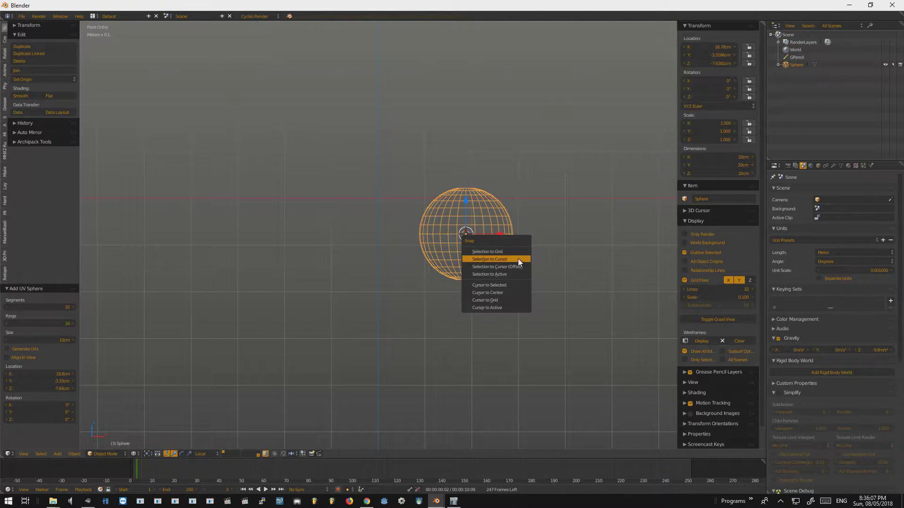
key(Tab)
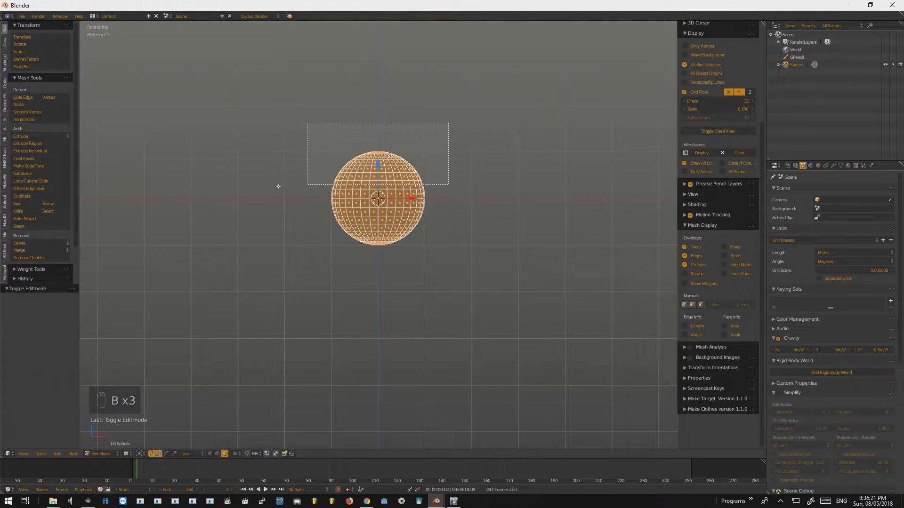
key(a)
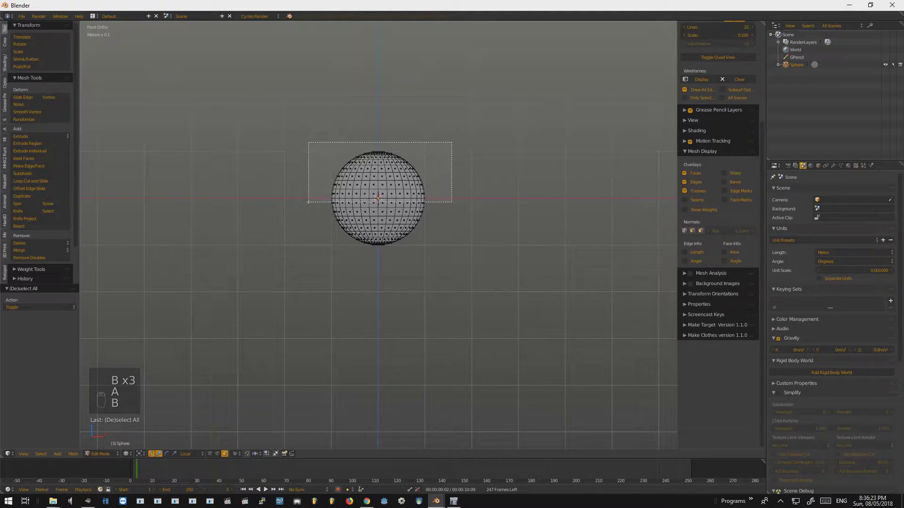
drag(308, 203, 308, 202)
key(Delete)
click(540, 144)
key(Tab)
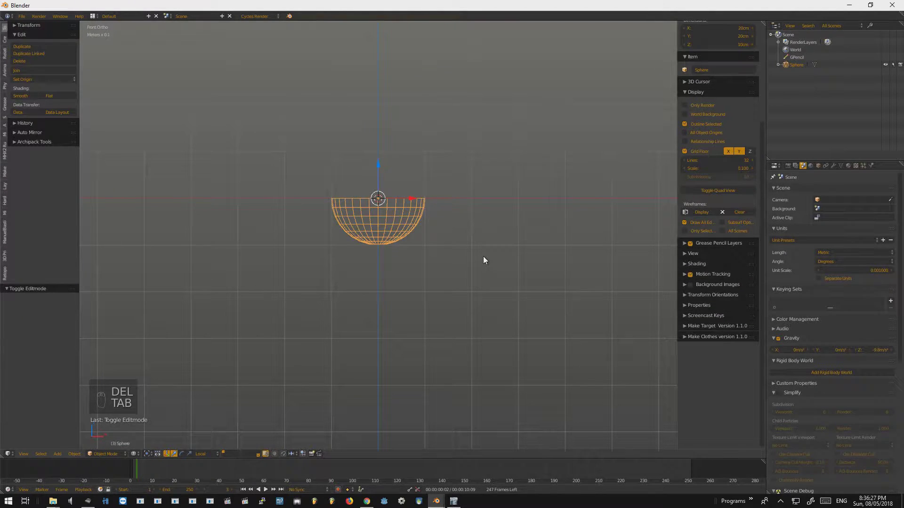
Step: Stretch the half-sphere 14.262 times along Z into a tall tapered cone
scroll(485, 259, down, 2)
shift+scroll(507, 242, down, 5)
key(s)
key(z)
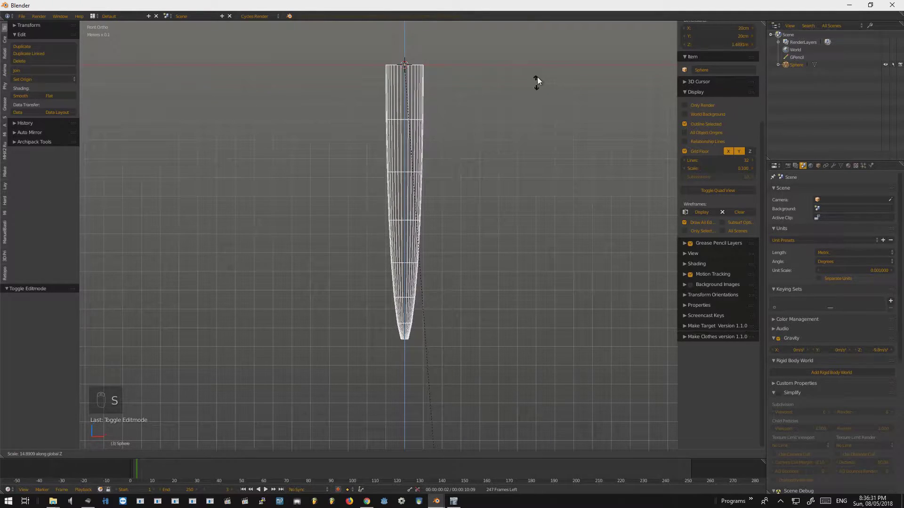
click(537, 438)
scroll(498, 324, up, 3)
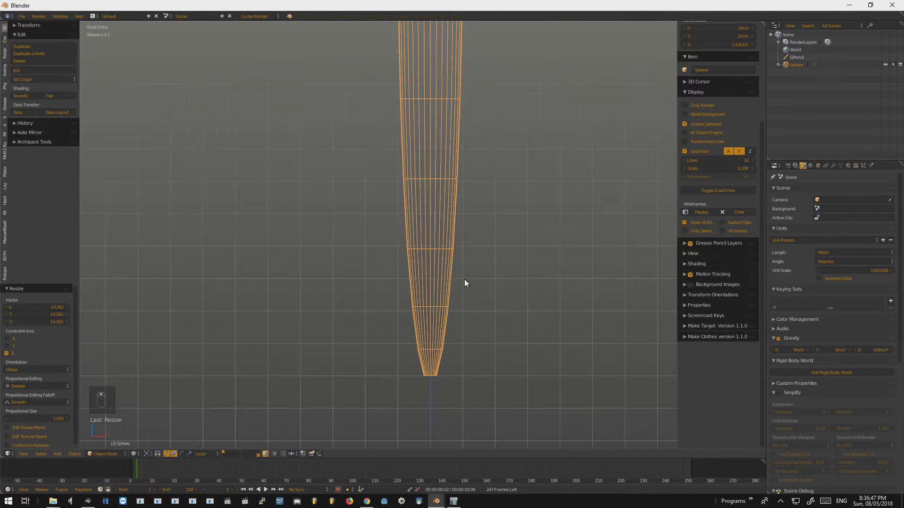
Step: Add a Wave modifier to the stretched half-sphere and play the animation
click(832, 166)
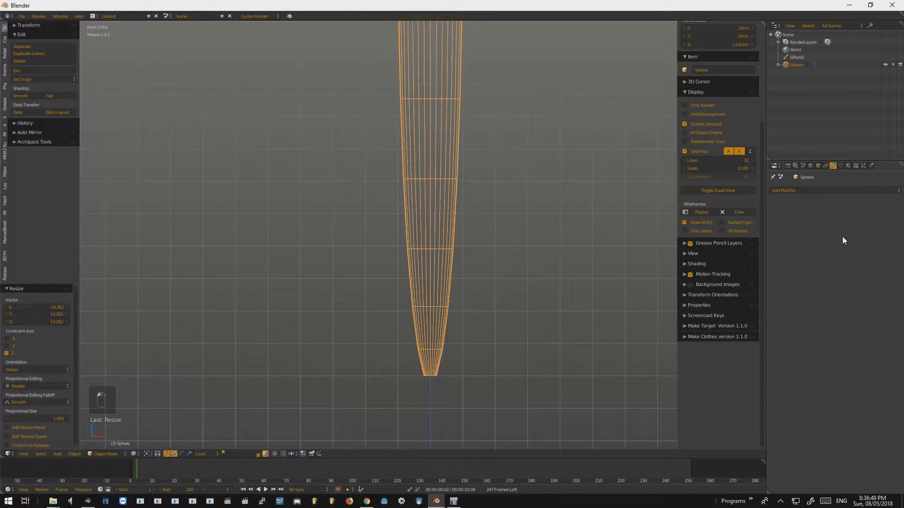
click(828, 190)
click(804, 326)
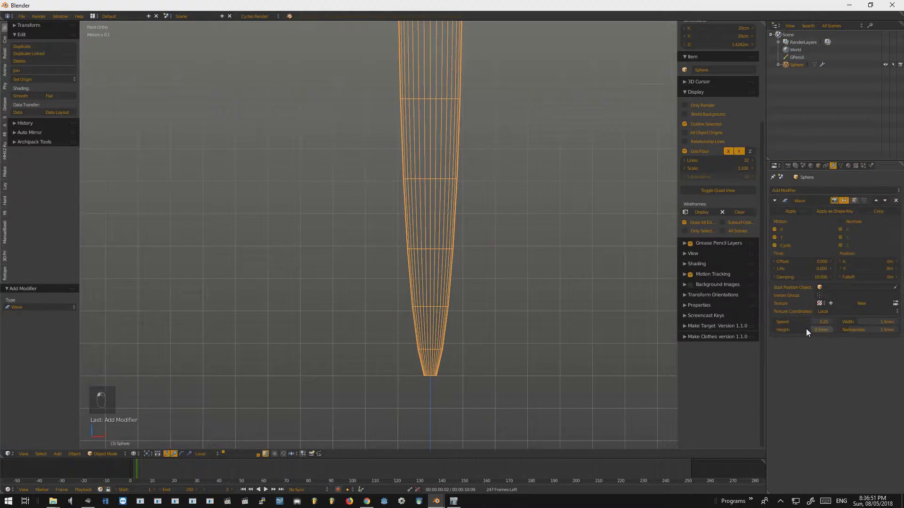
scroll(468, 383, up, 3)
key(alt+a)
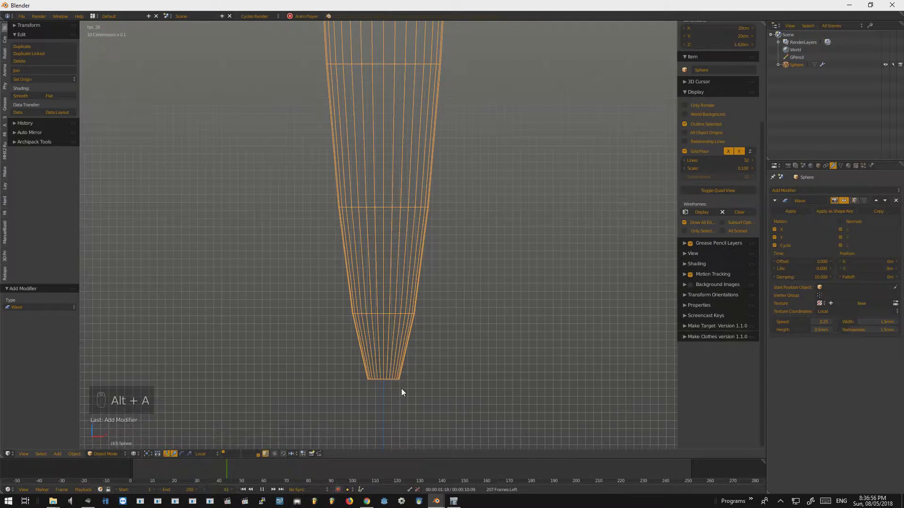
scroll(389, 391, up, 8)
scroll(389, 395, down, 4)
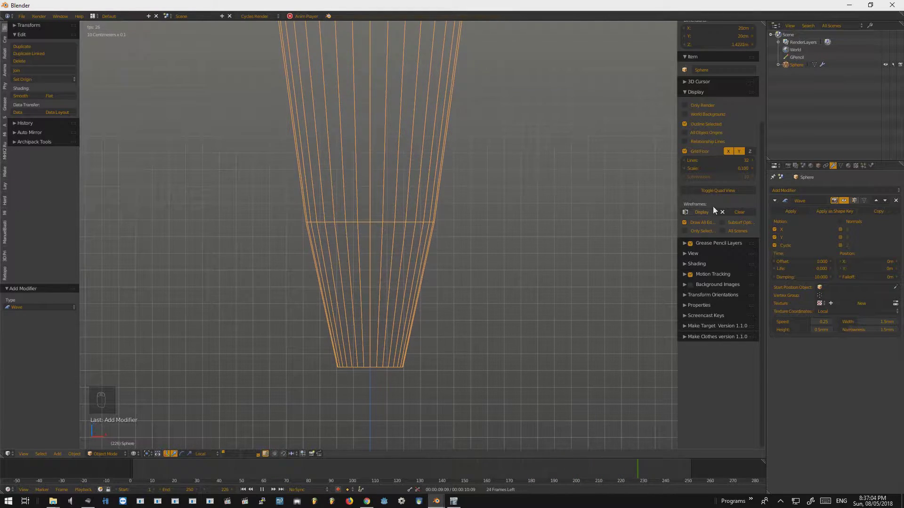
Step: Untick the Wave's Motion X so it ripples only along Y
click(779, 229)
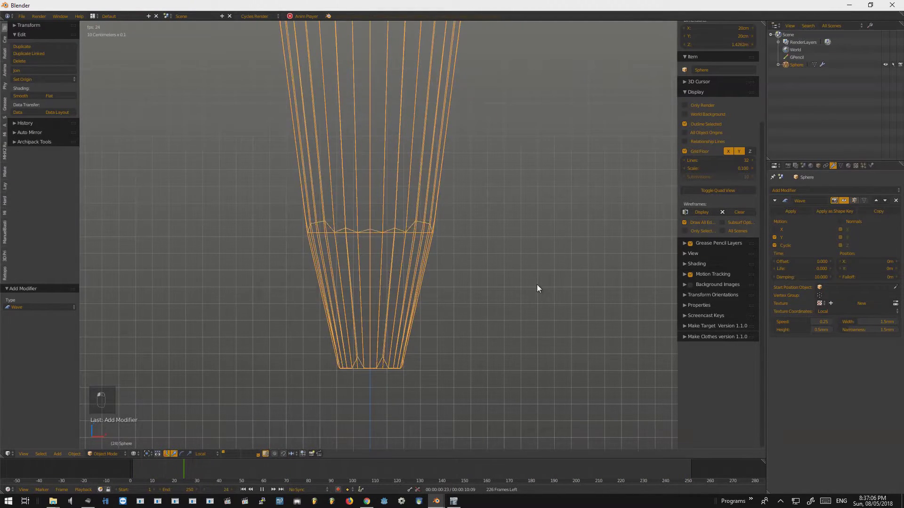
scroll(465, 307, down, 3)
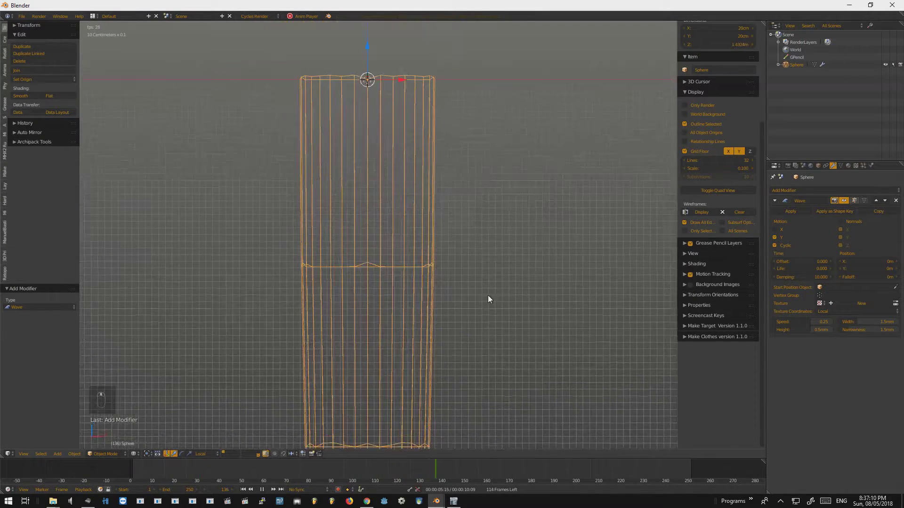
middle_drag(488, 295, 485, 180)
scroll(485, 180, up, 2)
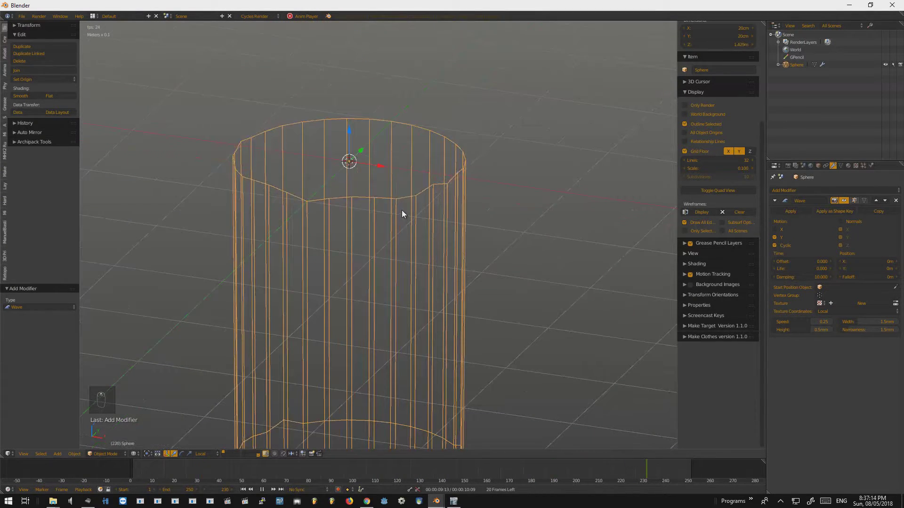
click(128, 471)
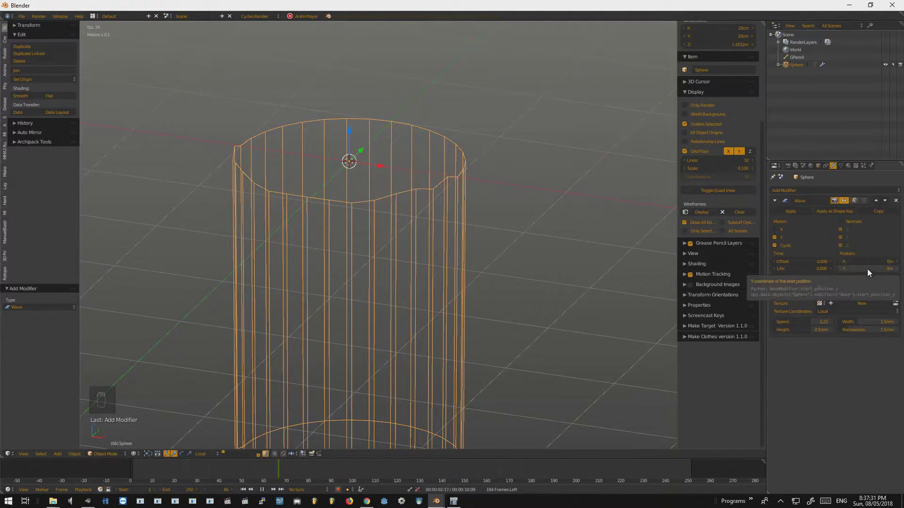
Step: Set the Wave modifier's Height to -5cm
ctrl+scroll(857, 269, up, 1)
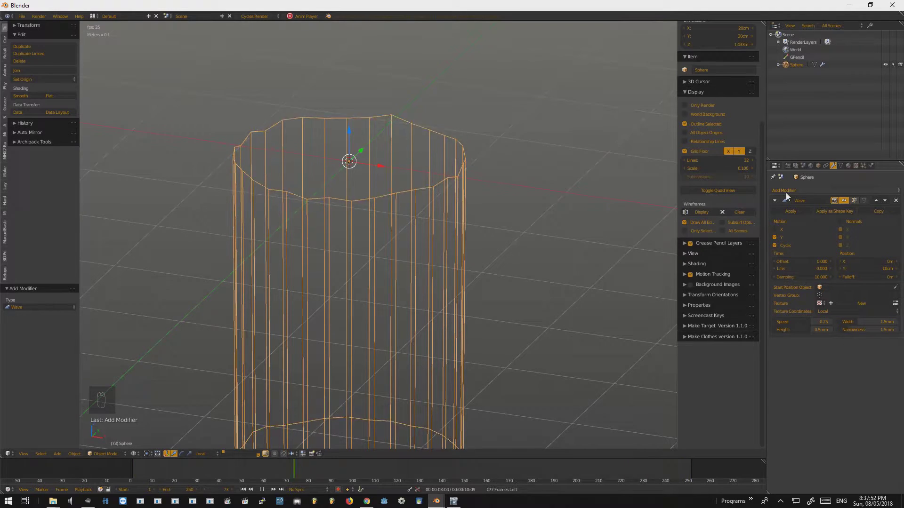
scroll(560, 372, down, 4)
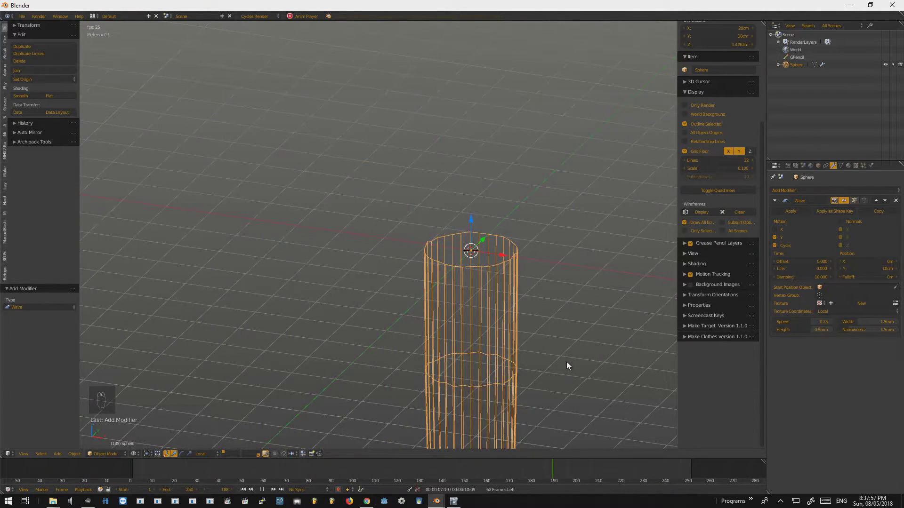
scroll(486, 283, up, 1)
shift+middle_drag(487, 287, 462, 216)
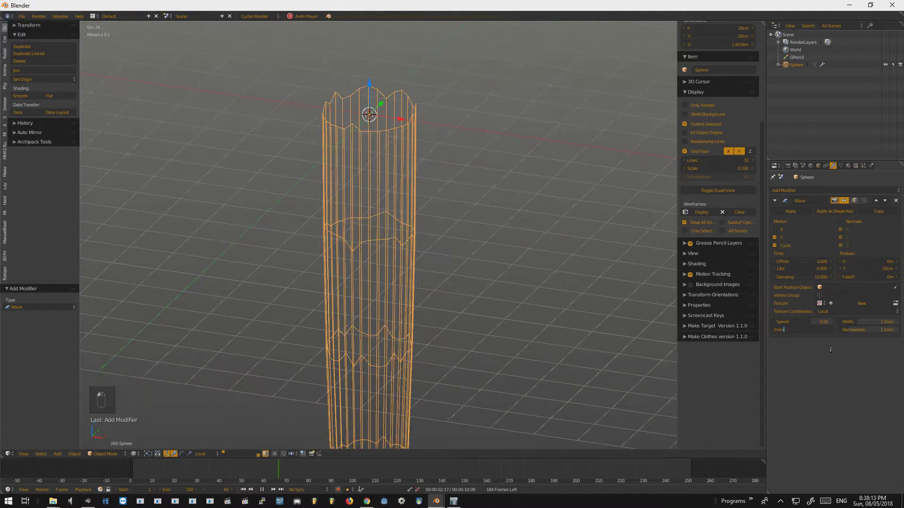
key(shift+Left)
key(shift+Left)
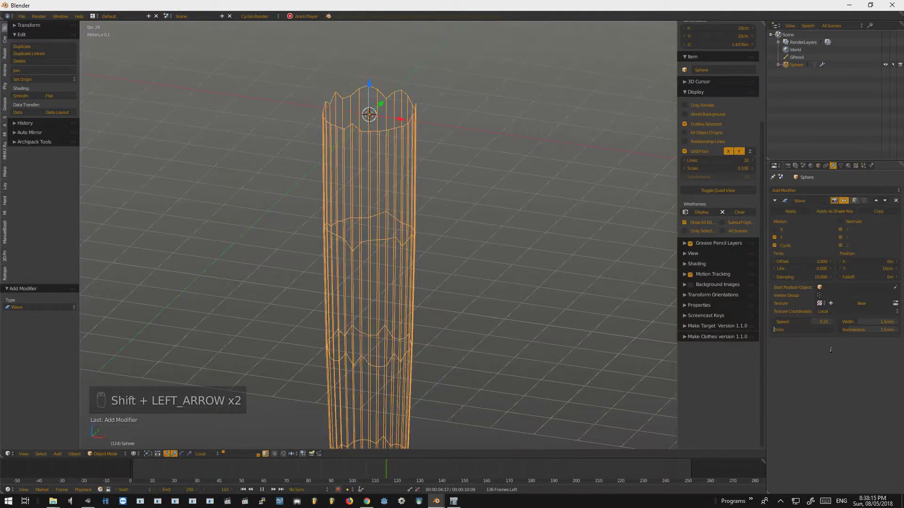
key(Delete)
key(Delete)
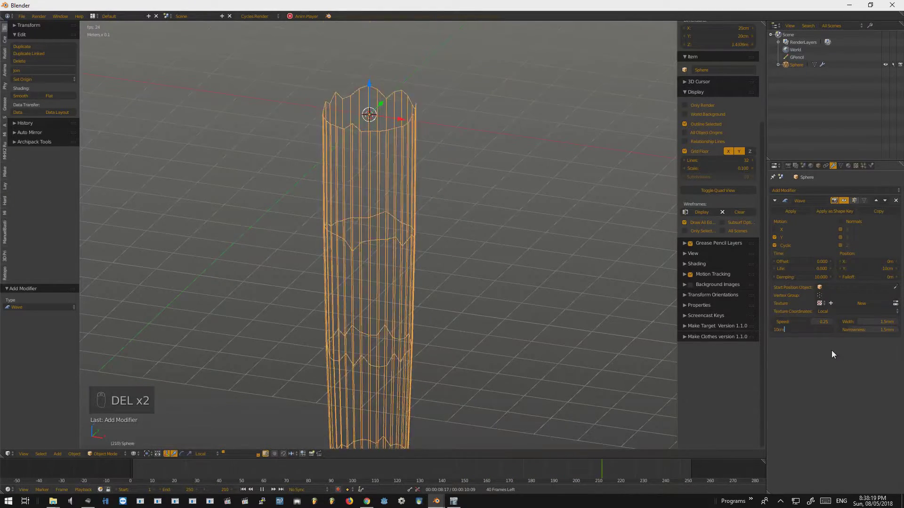
key(Return)
shift+middle_drag(430, 242, 374, 357)
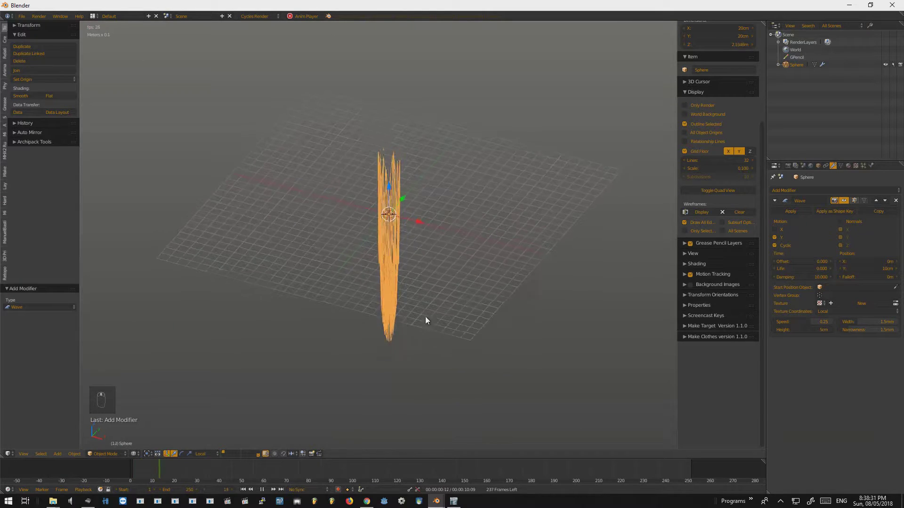
middle_drag(425, 316, 441, 278)
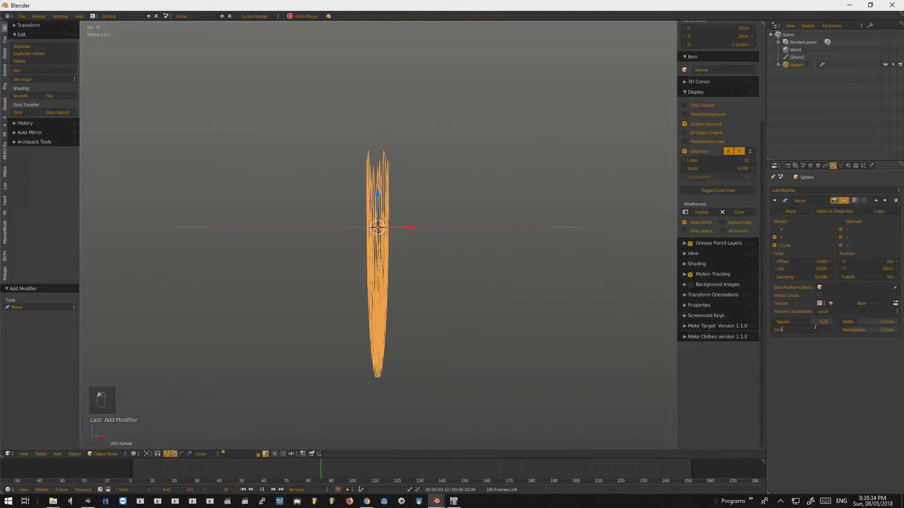
key(KP_Enter)
key(KP_Enter)
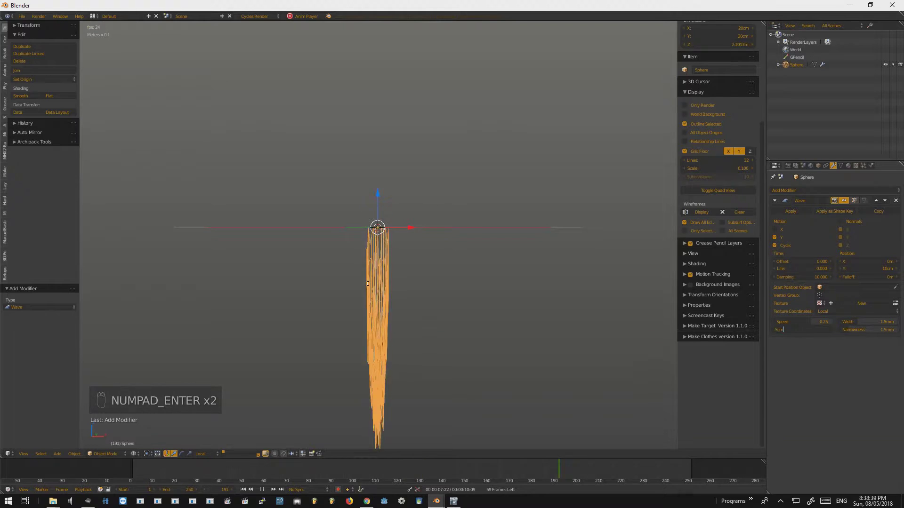
Step: Inspect the rippling flame column from the front and a tilted angle
middle_drag(371, 288, 403, 334)
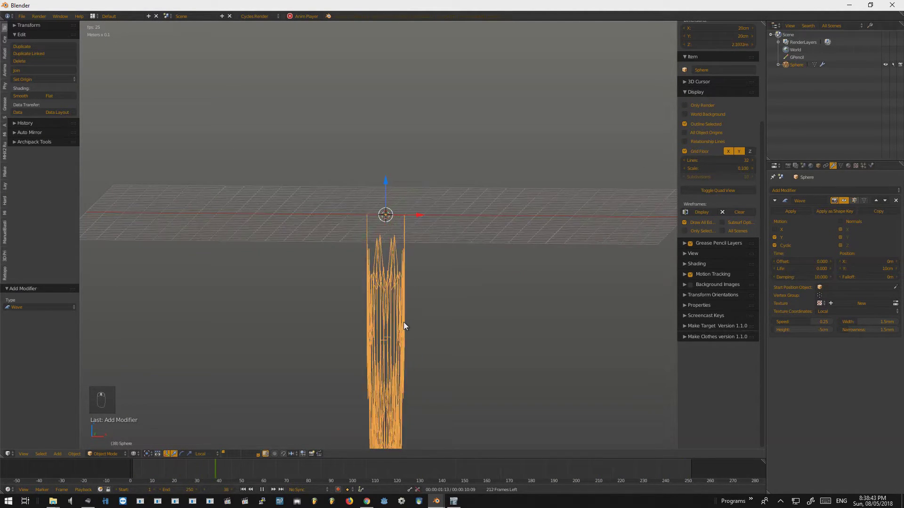
key(KP_1)
scroll(415, 184, up, 3)
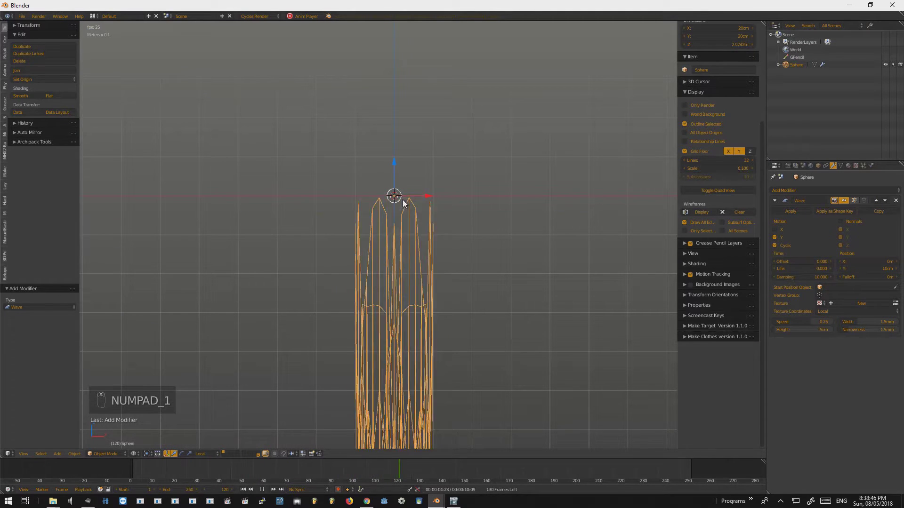
middle_drag(454, 280, 408, 242)
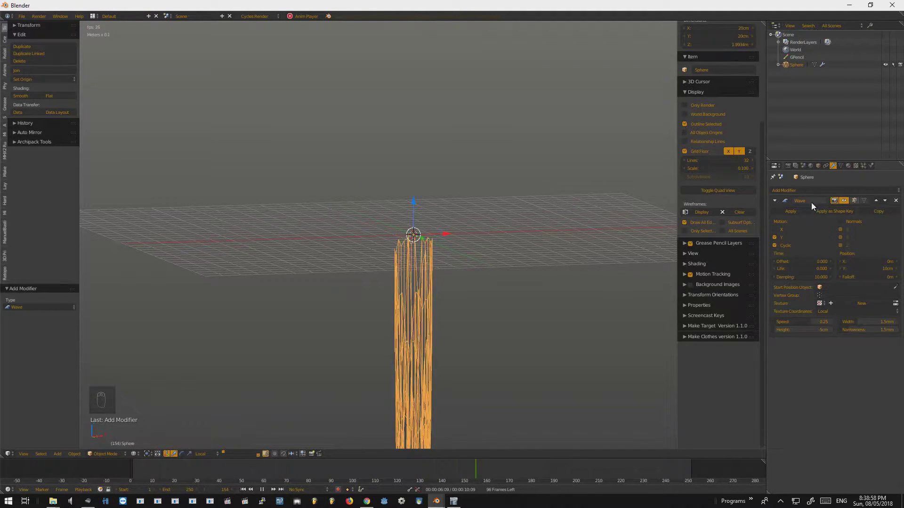
Step: Box-select the column's lower rings in vertex mode and assign them to a new vertex group
key(Tab)
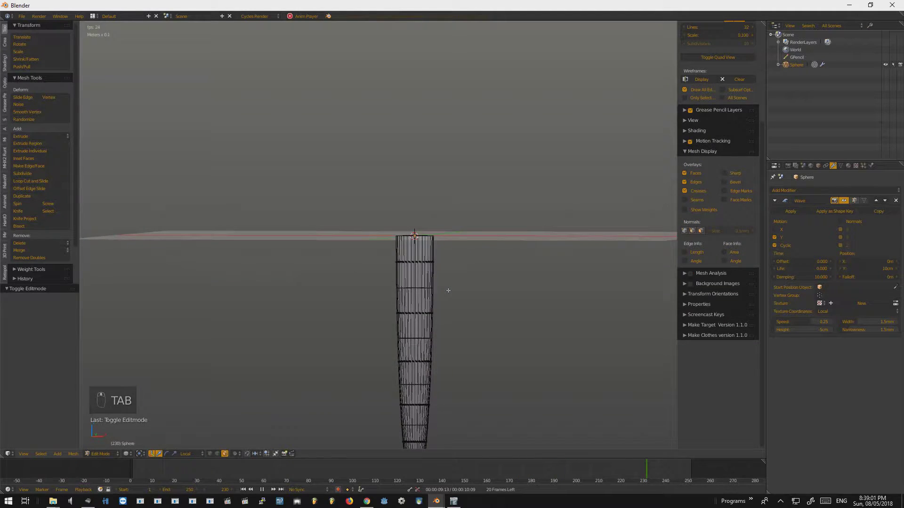
click(425, 288)
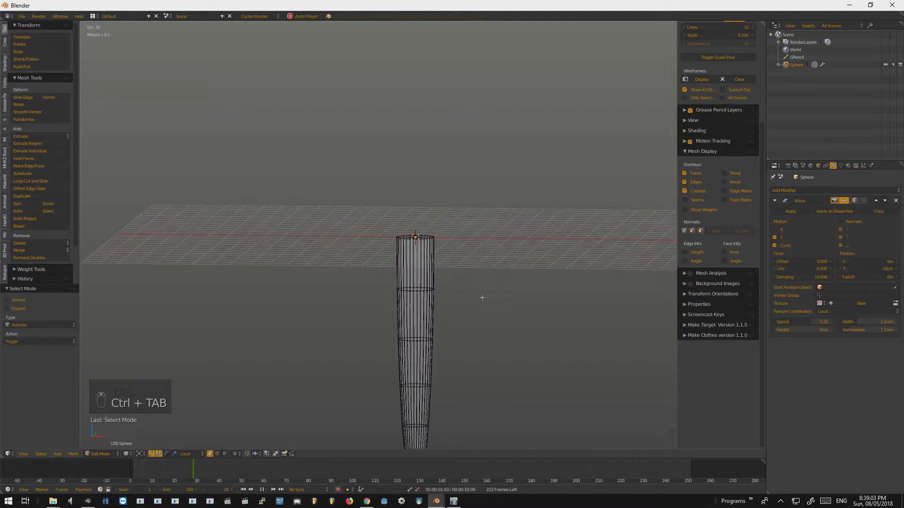
key(KP_1)
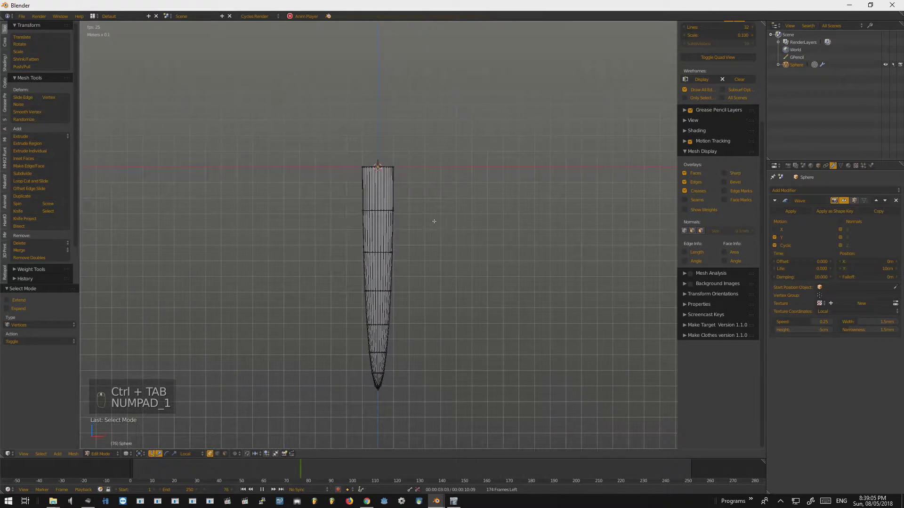
drag(330, 279, 247, 454)
middle_drag(248, 455, 264, 424)
click(840, 165)
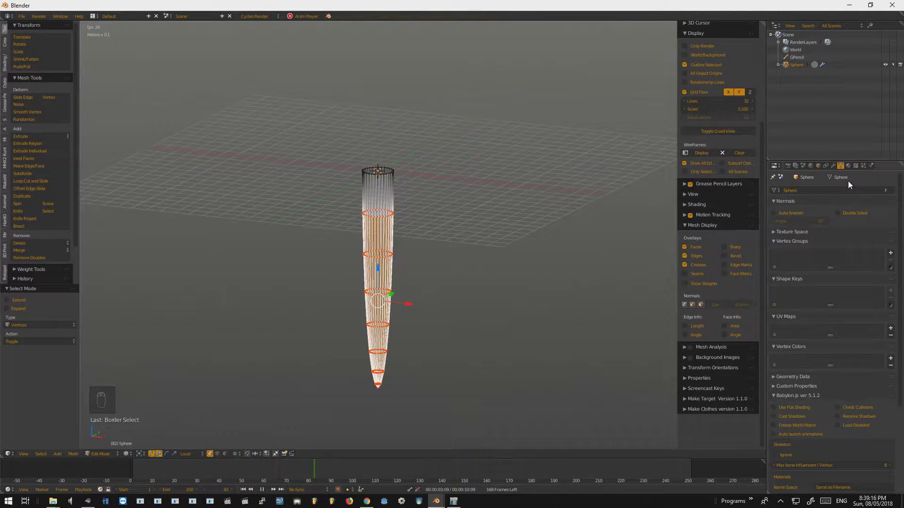
click(891, 253)
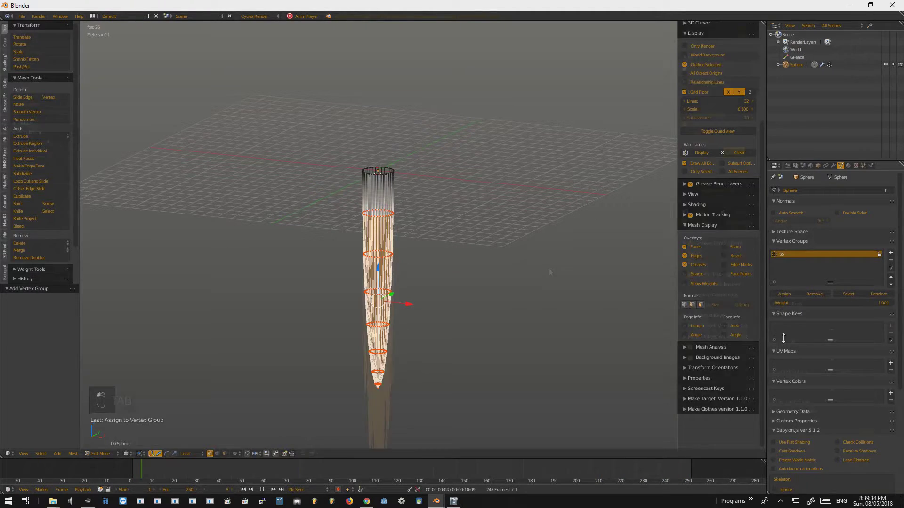
key(Tab)
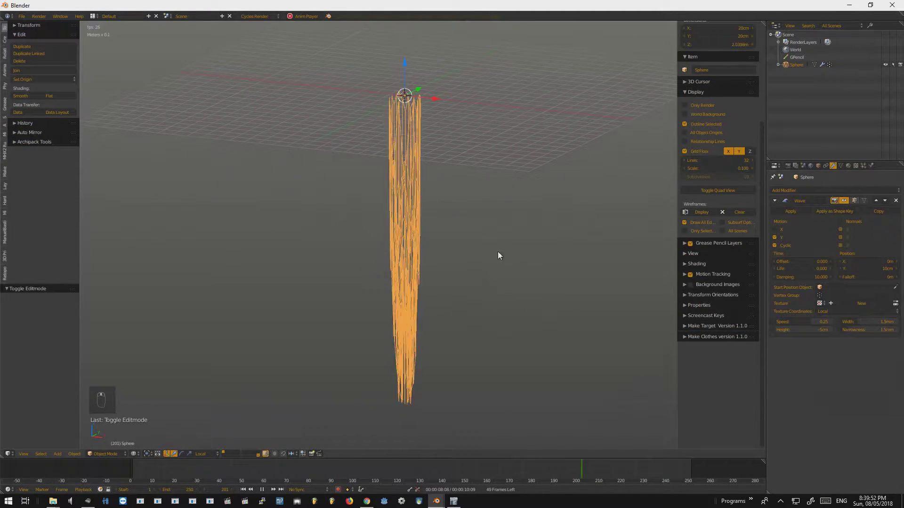
Step: Restrict the Wave modifier to the new vertex group and switch to solid shading
click(819, 303)
middle_drag(471, 170, 456, 213)
scroll(442, 222, up, 4)
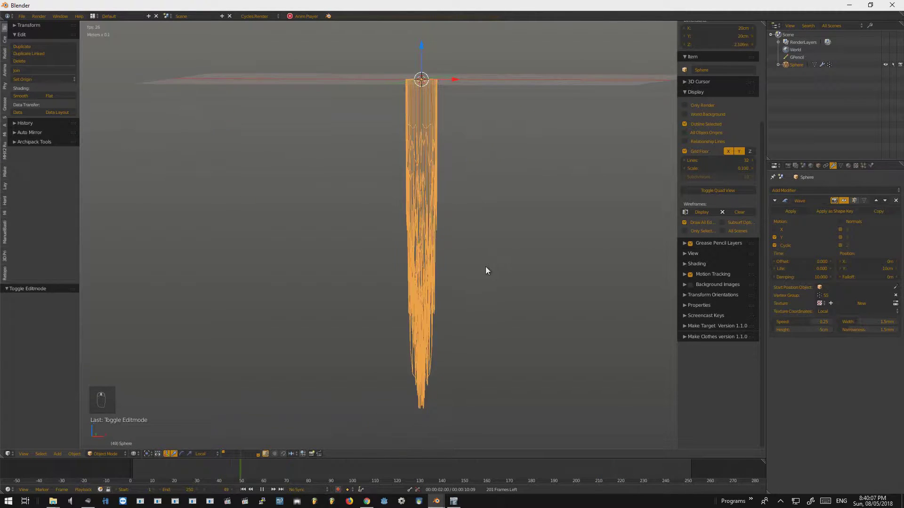
key(z)
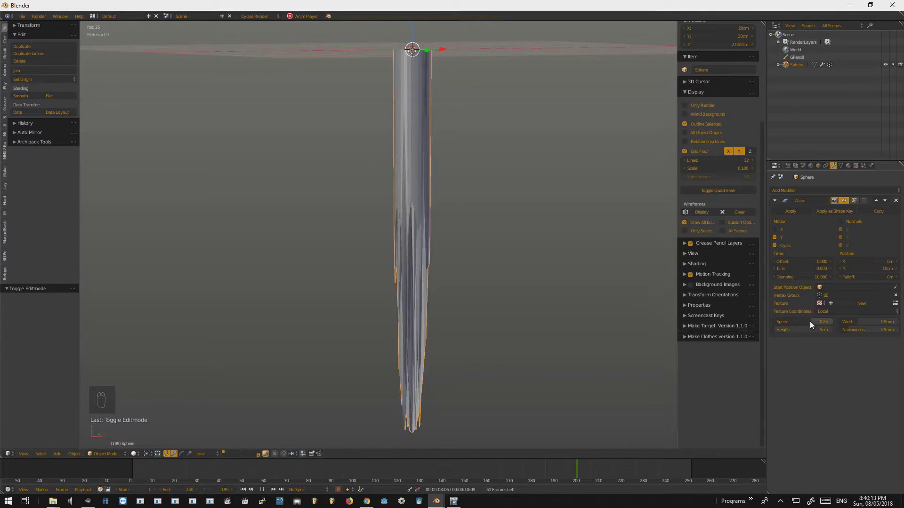
Step: Set the wave speed to 0.62 and view the flame from the front
drag(810, 321, 865, 321)
drag(866, 322, 889, 321)
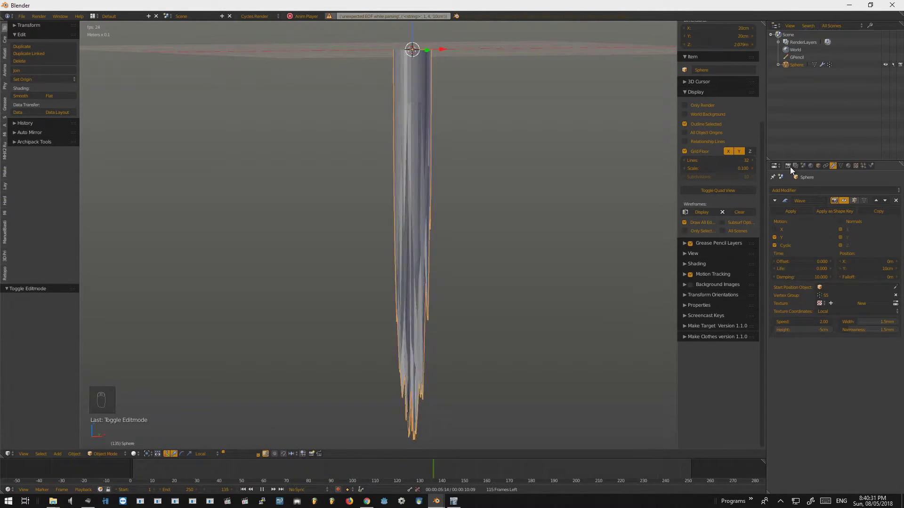
click(788, 167)
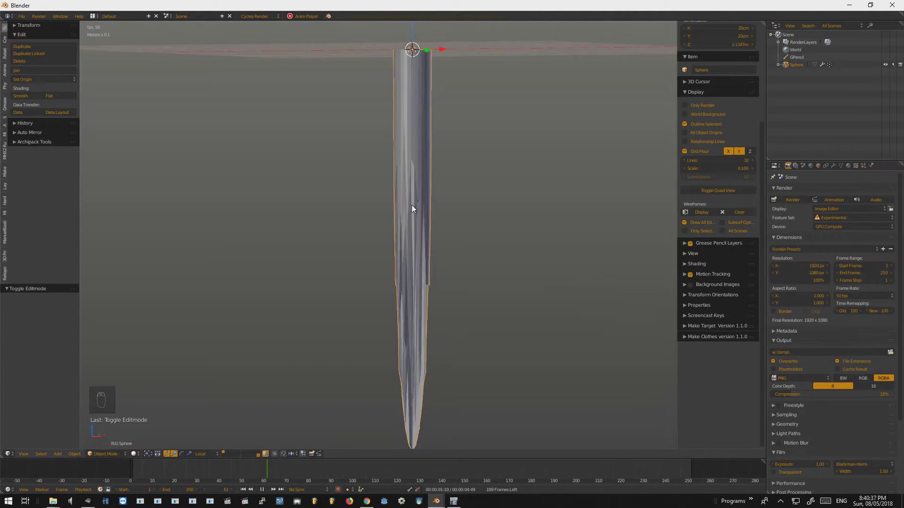
click(833, 166)
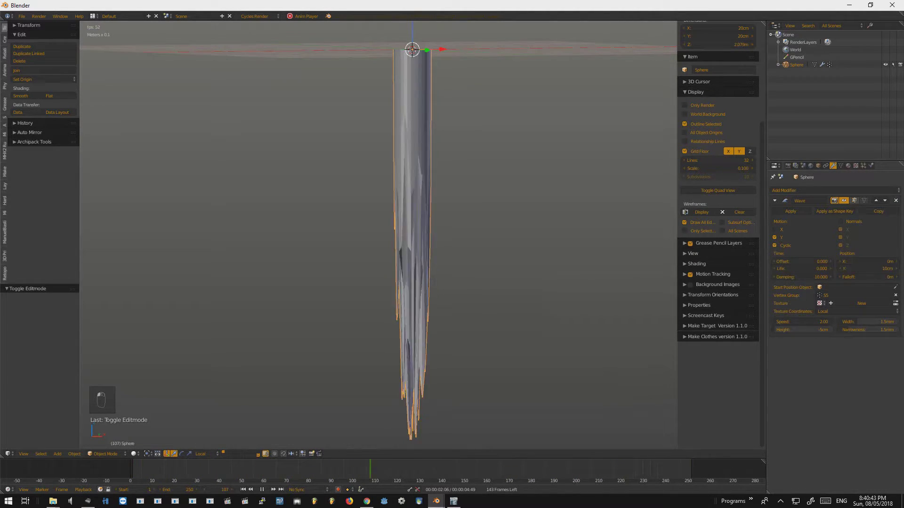
key(KP_1)
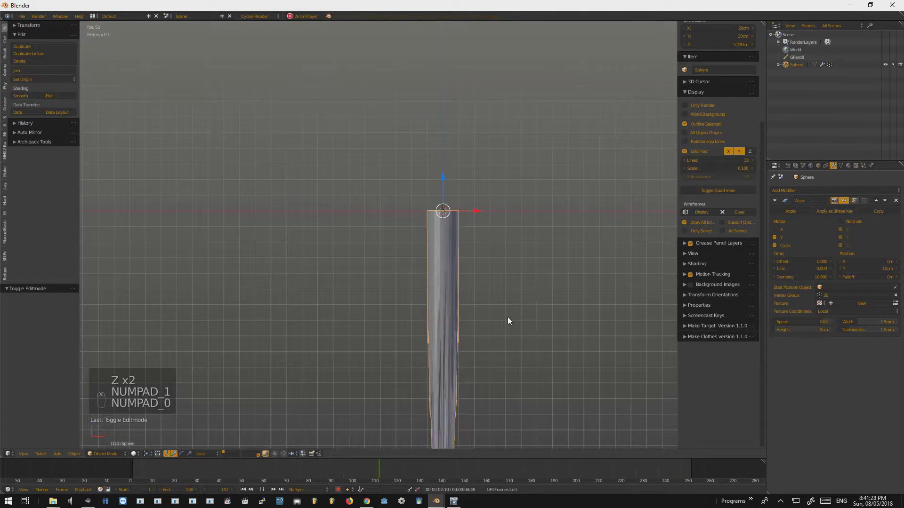
shift+middle_drag(508, 317, 492, 180)
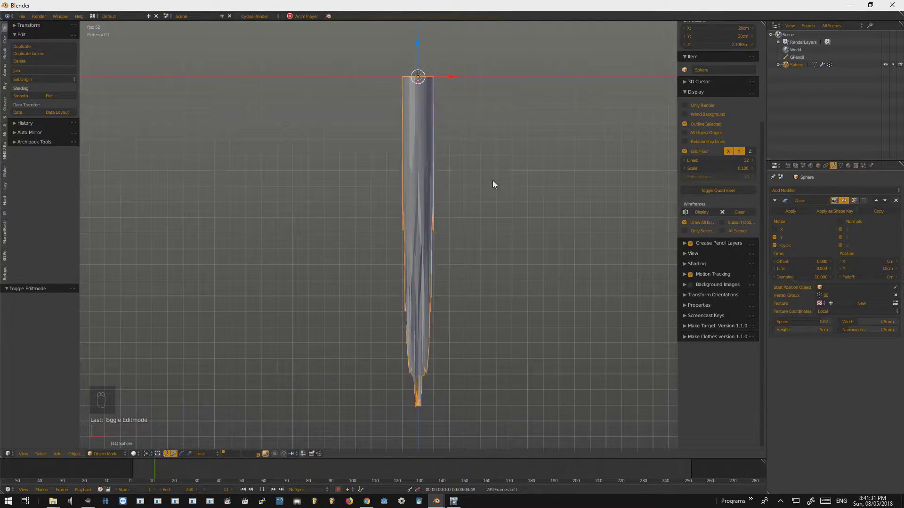
Step: Split the 3D view and turn the left area into a Shader node editor
click(848, 166)
drag(3, 456, 211, 445)
click(7, 454)
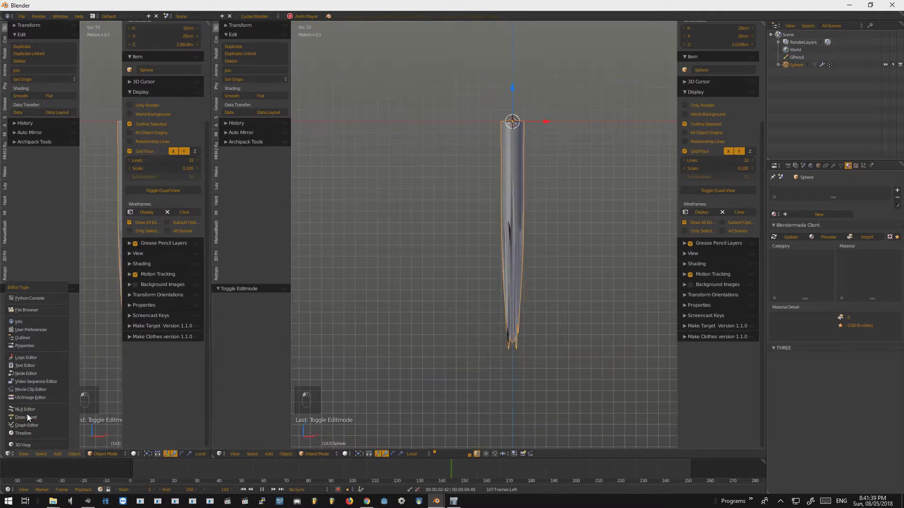
click(27, 370)
click(117, 454)
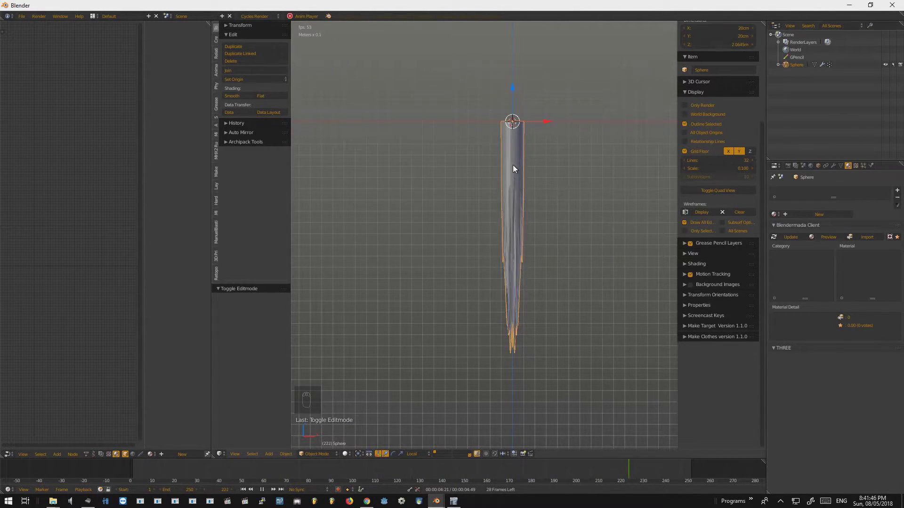
Step: Create a new flame material with an Emission surface shader at strength 1.0
click(809, 215)
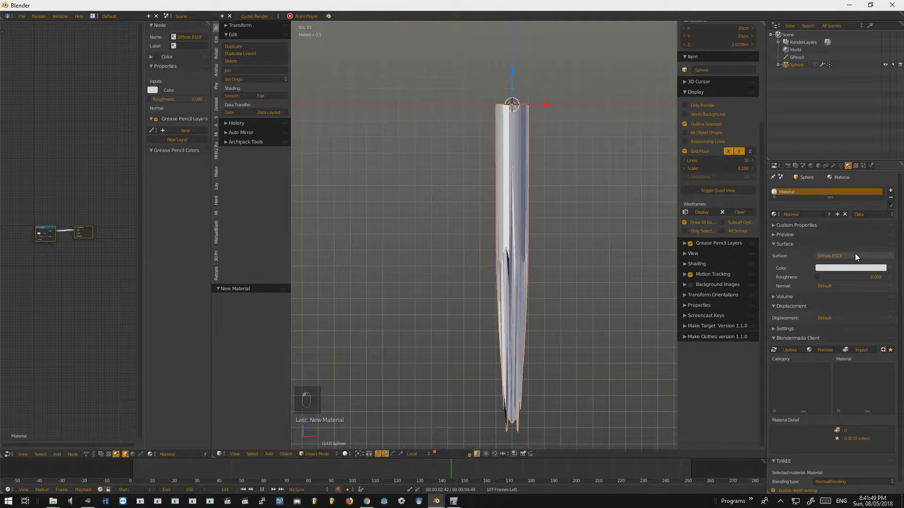
click(855, 254)
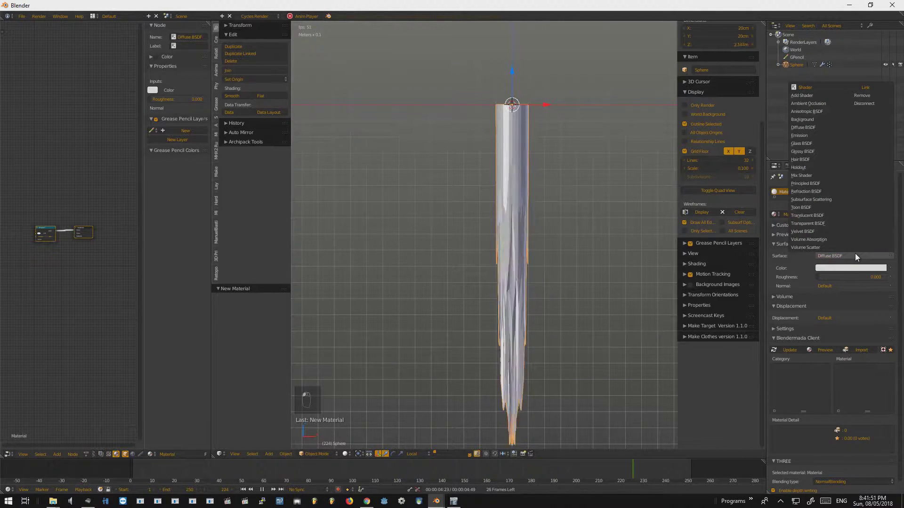
click(815, 136)
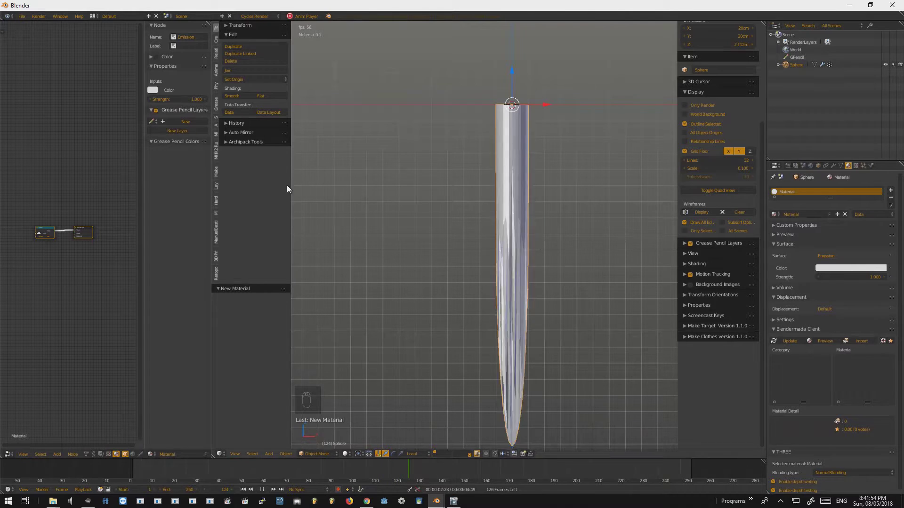
ctrl+middle_drag(22, 249, 143, 221)
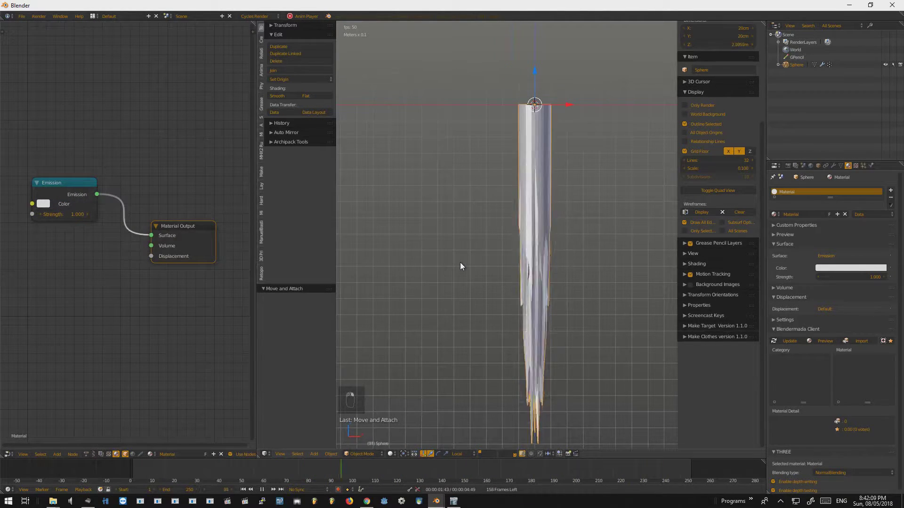
key(alt+a)
scroll(546, 292, up, 2)
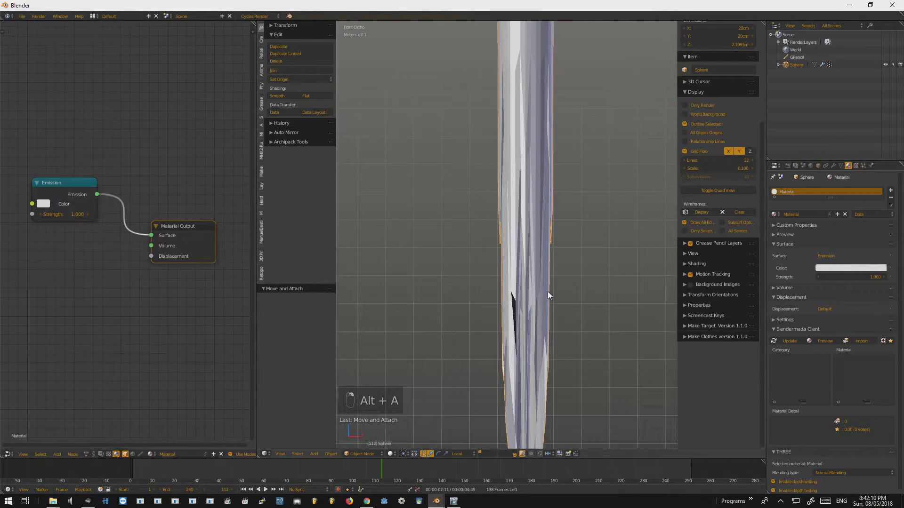
scroll(564, 287, down, 3)
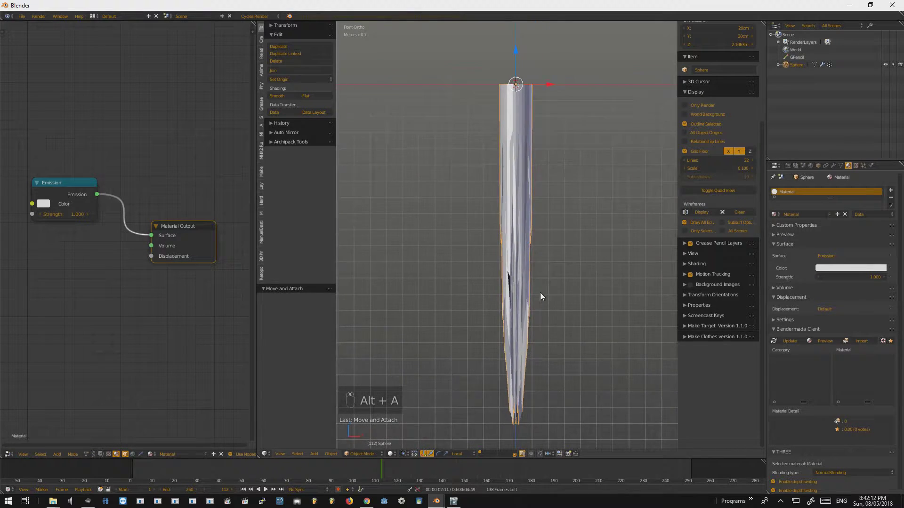
middle_drag(540, 292, 510, 224)
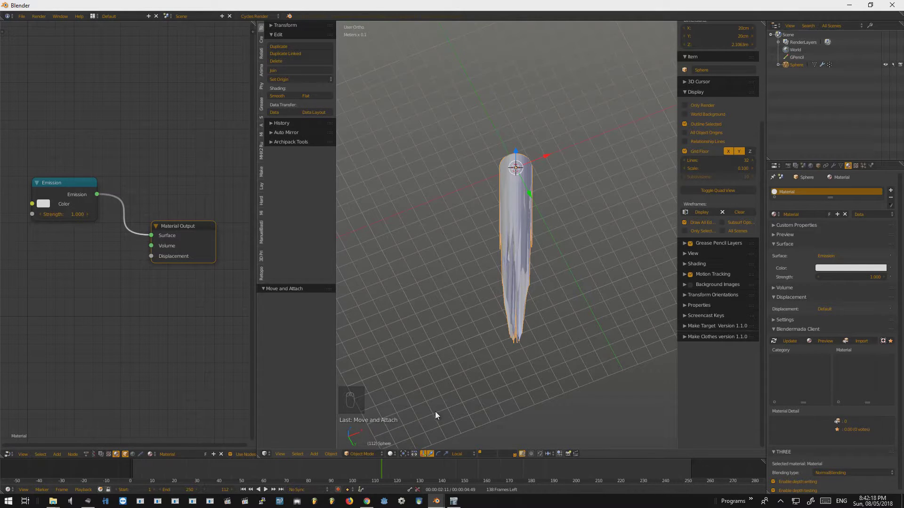
Step: Plug the Emission shader into Material Output's Volume socket with strength 0.003
key(shift+z)
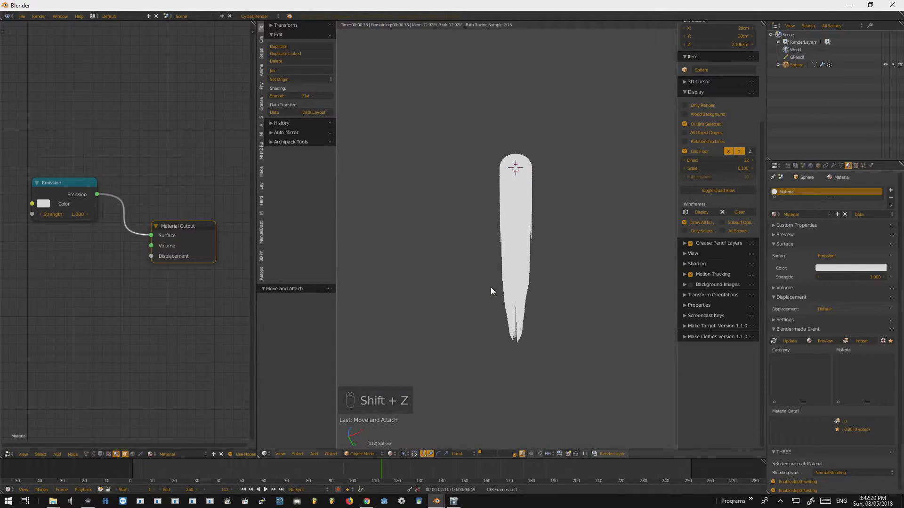
scroll(491, 288, up, 2)
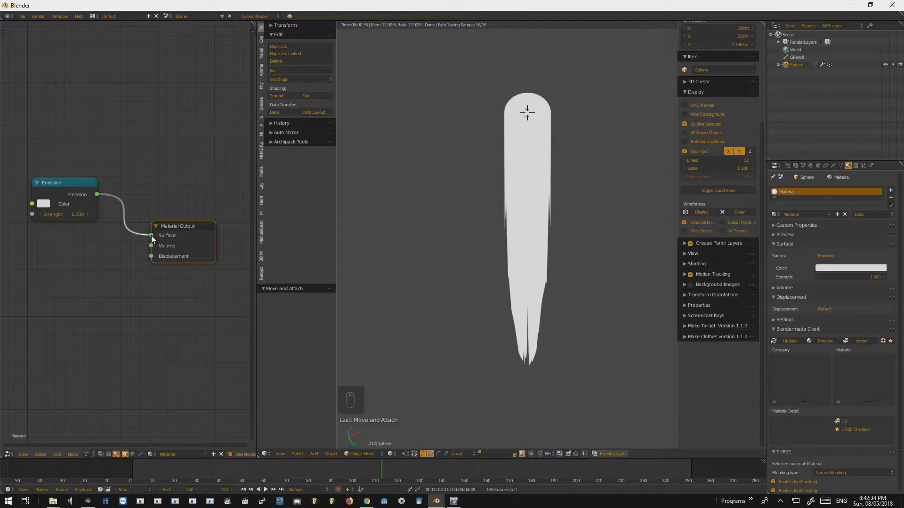
mouse_move(151, 235)
mouse_down()
mouse_move(117, 231)
mouse_move(157, 248)
mouse_up()
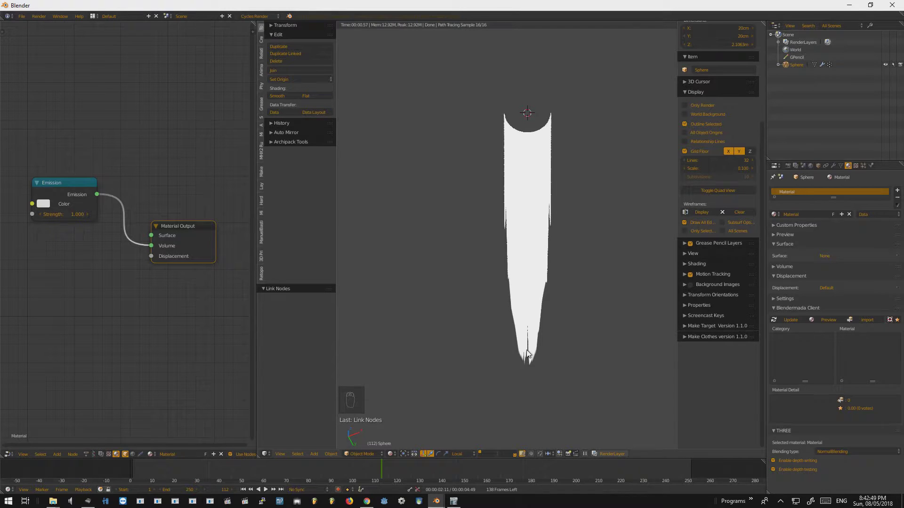
click(73, 214)
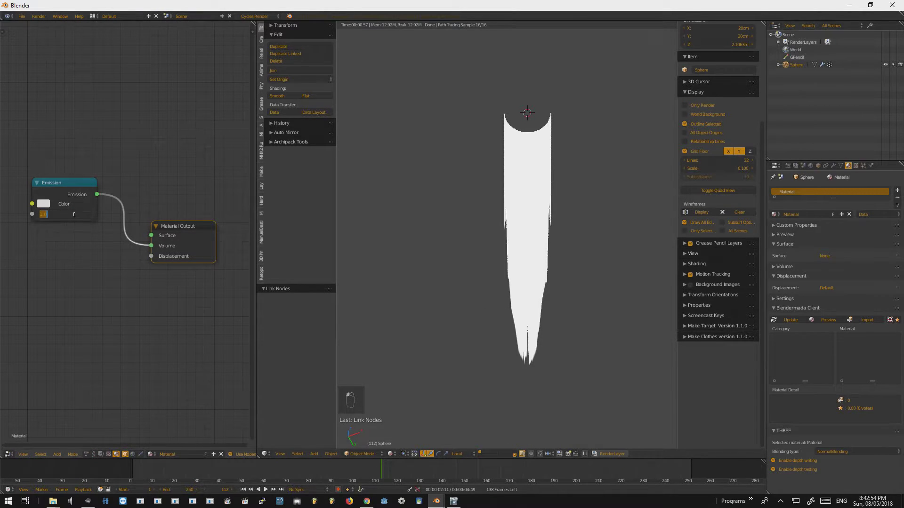
text(0.003)
key(Return)
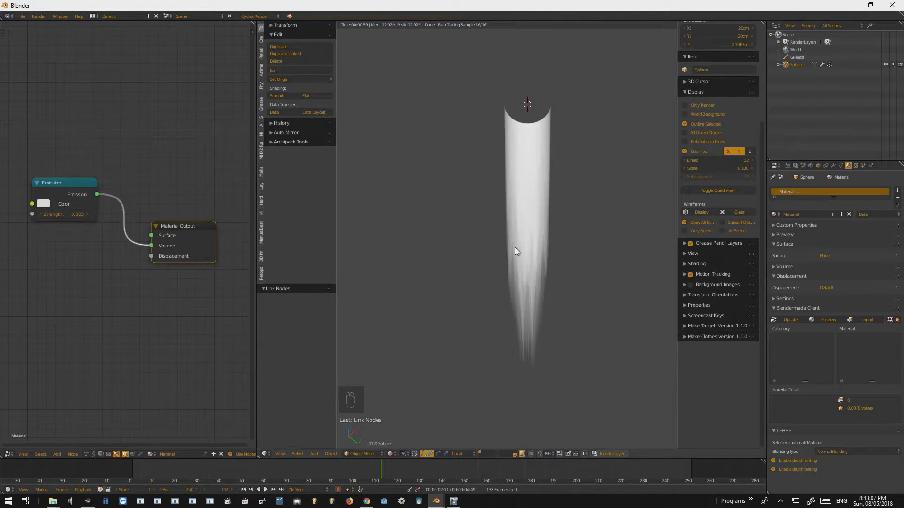
Step: Duplicate the flame mesh in place and scale the copy uniformly to 0.973
key(KP_1)
key(z)
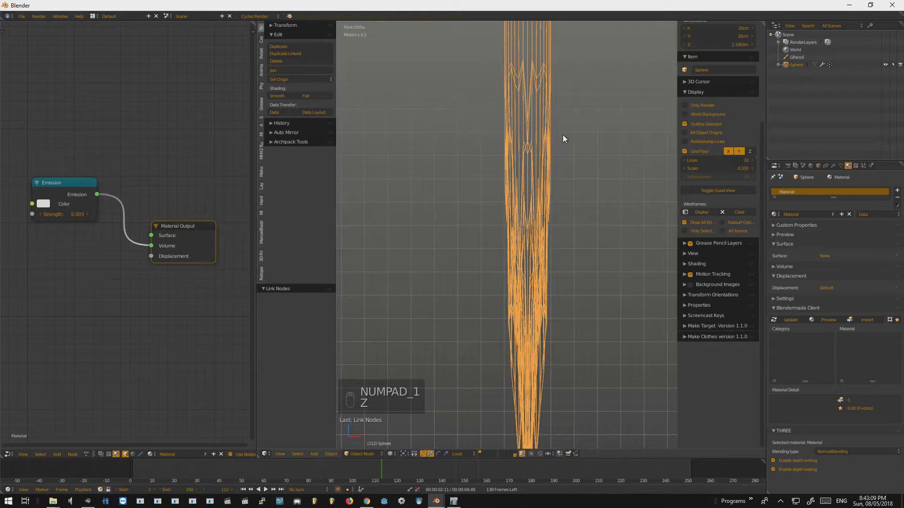
scroll(608, 199, up, 3)
key(shift+d)
right_click(609, 199)
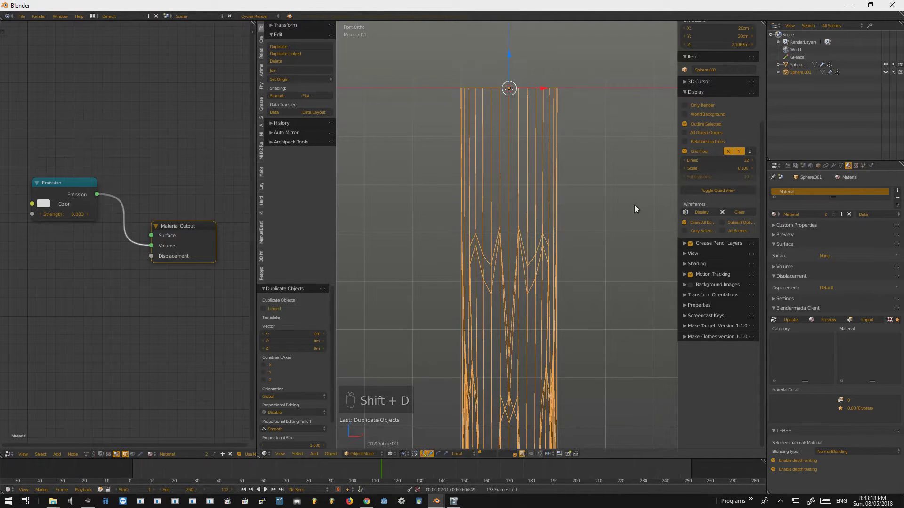
scroll(633, 208, down, 4)
key(s)
click(567, 185)
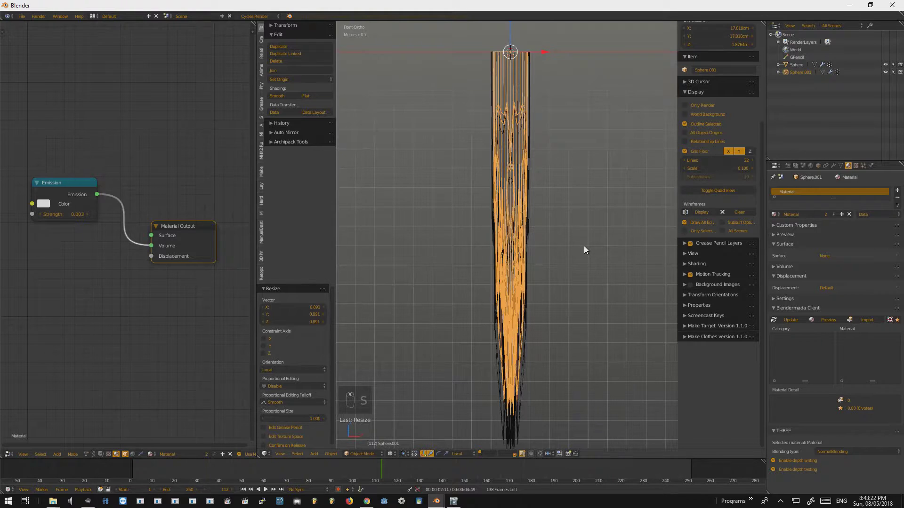
key(s)
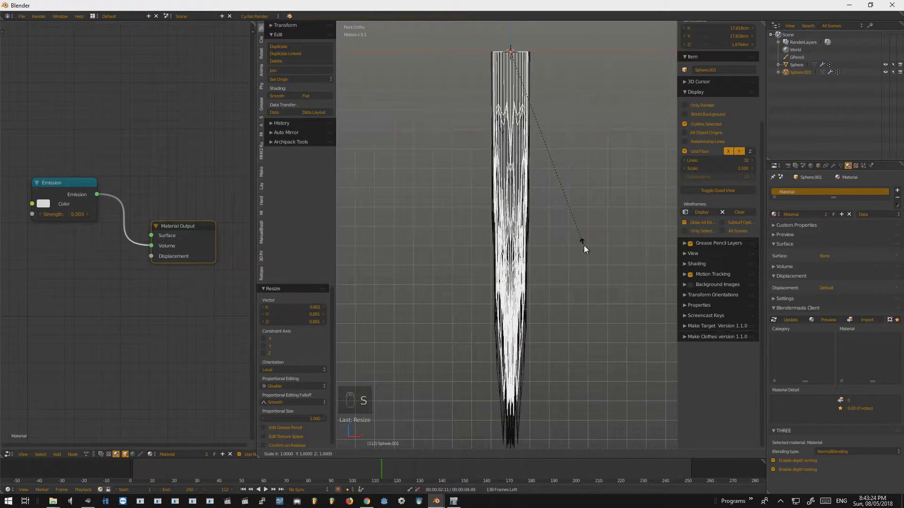
key(z)
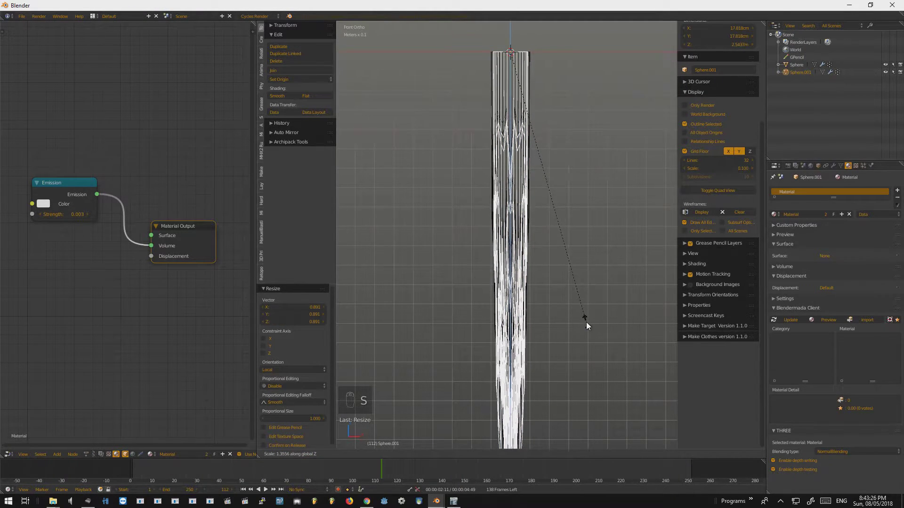
right_click(585, 322)
key(s)
click(590, 333)
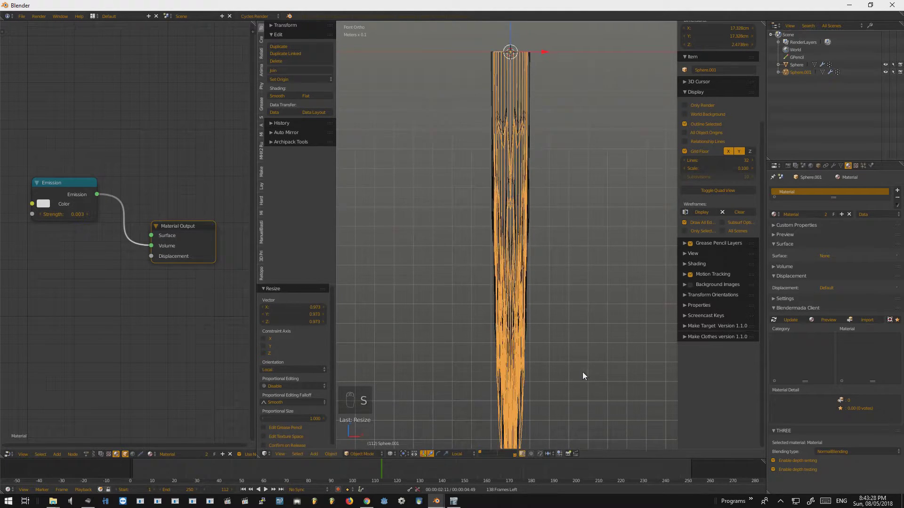
shift+middle_drag(582, 371, 563, 330)
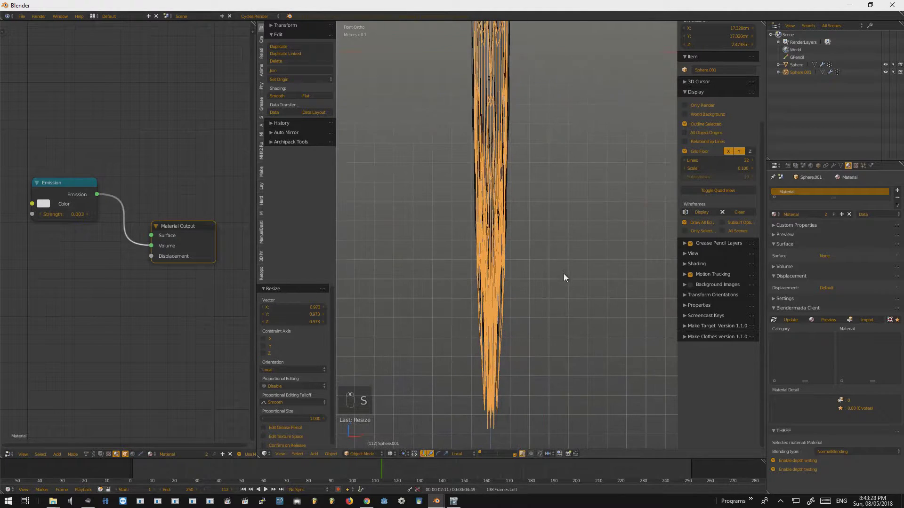
Step: Turn the left node editor into a sidebar-free 3D viewport showing a rendered preview
click(9, 454)
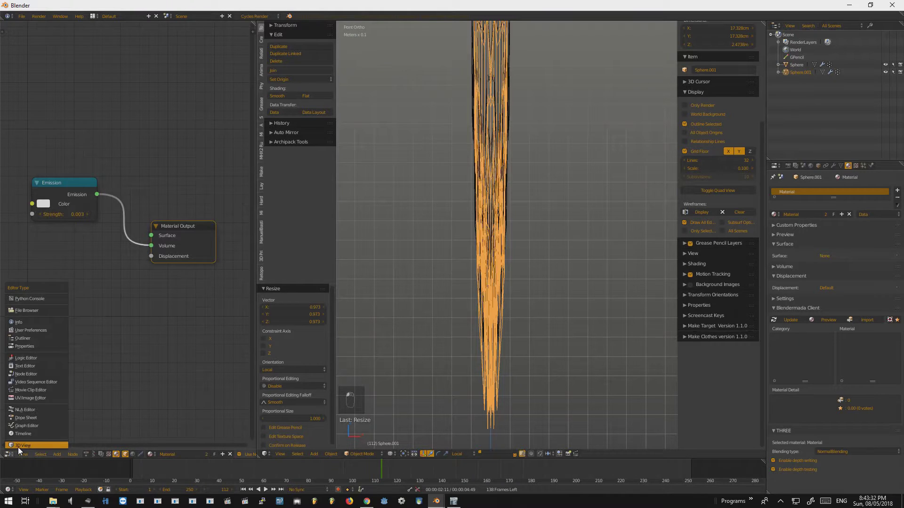
click(17, 446)
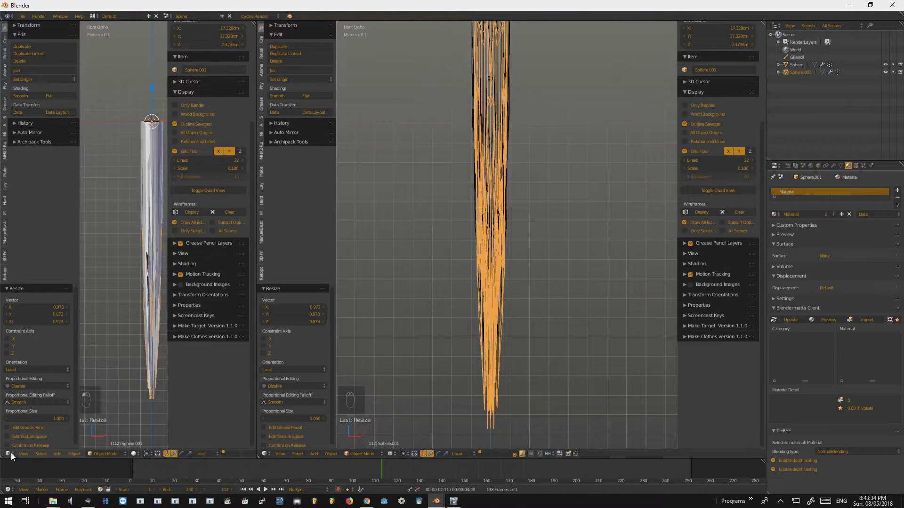
key(n)
key(t)
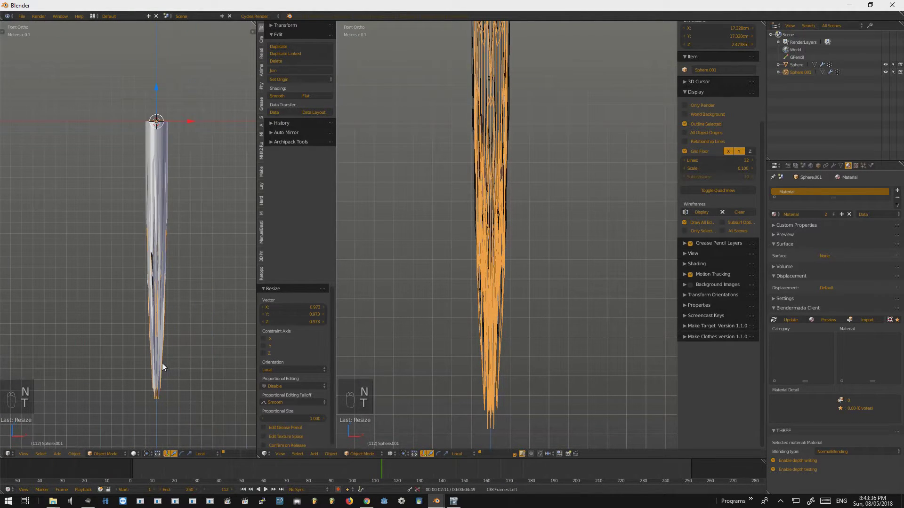
key(shift+z)
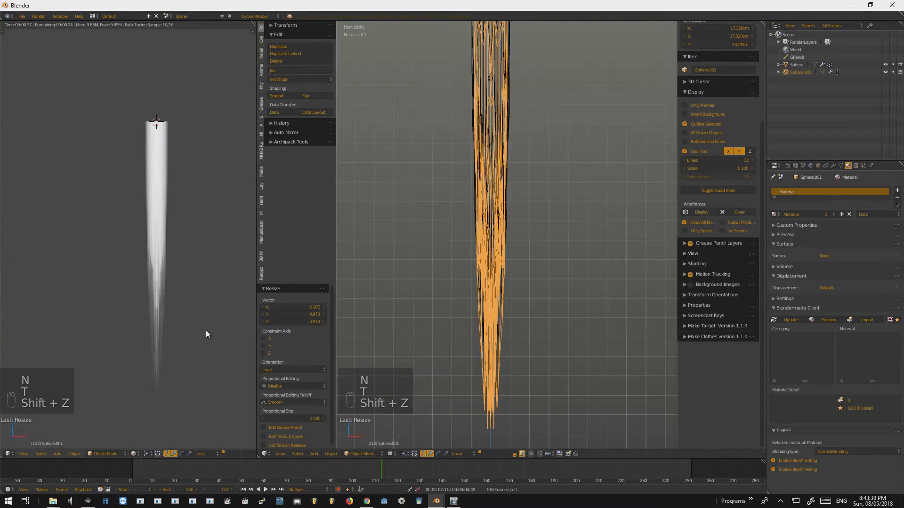
scroll(155, 306, up, 3)
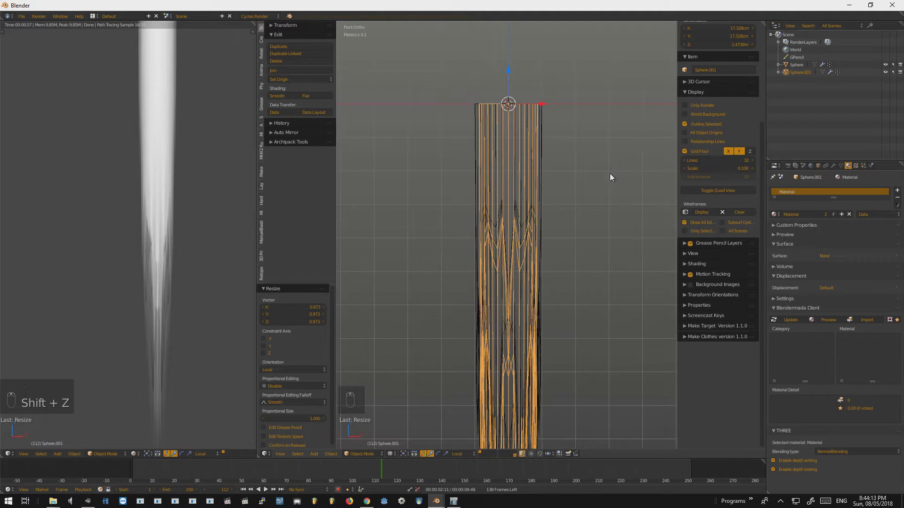
Step: Duplicate the flame copy in place and scale it much wider, viewed from the front
key(shift+d)
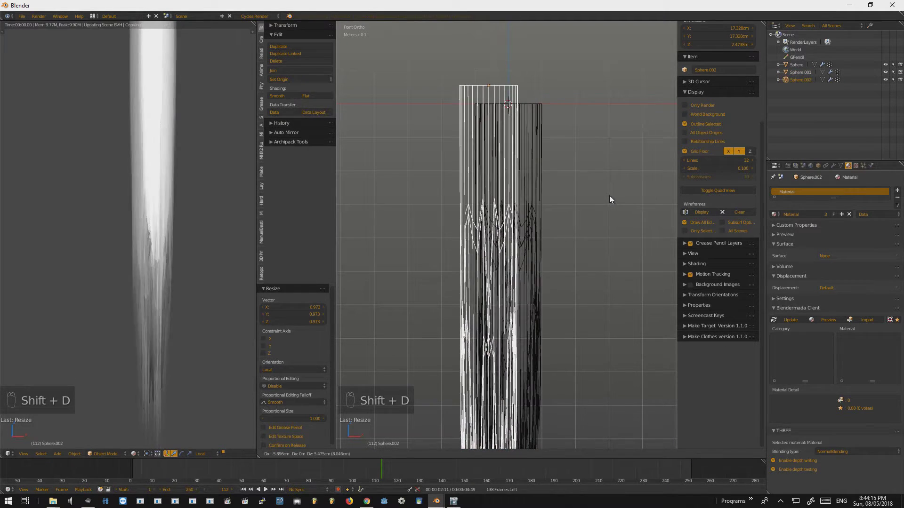
right_click(631, 218)
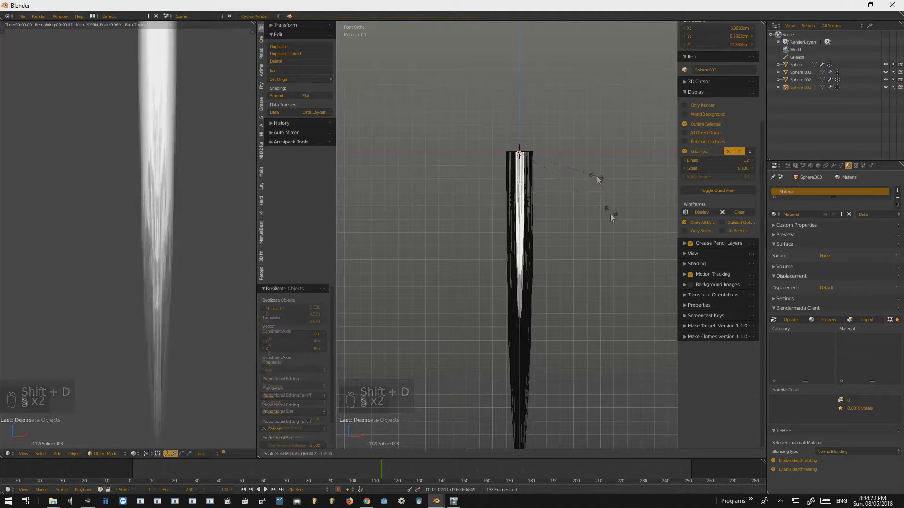
key(s)
key(s)
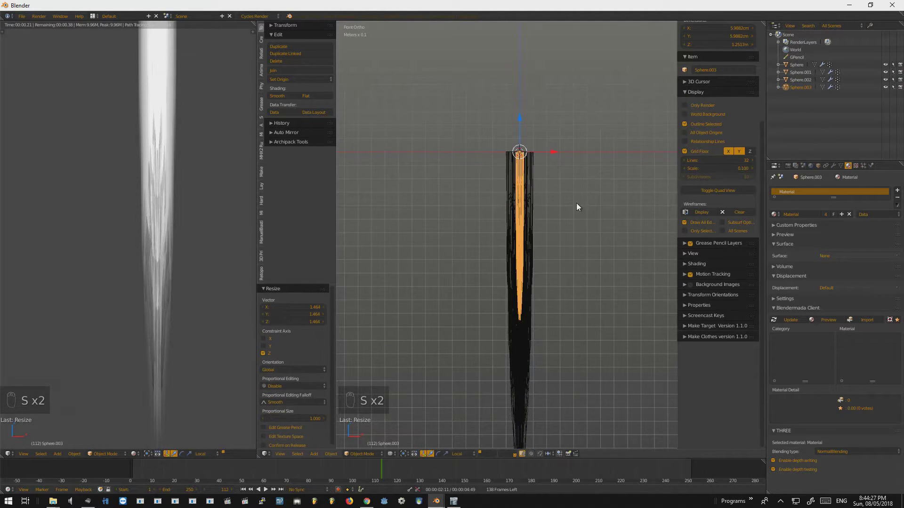
click(519, 163)
middle_drag(518, 163, 534, 230)
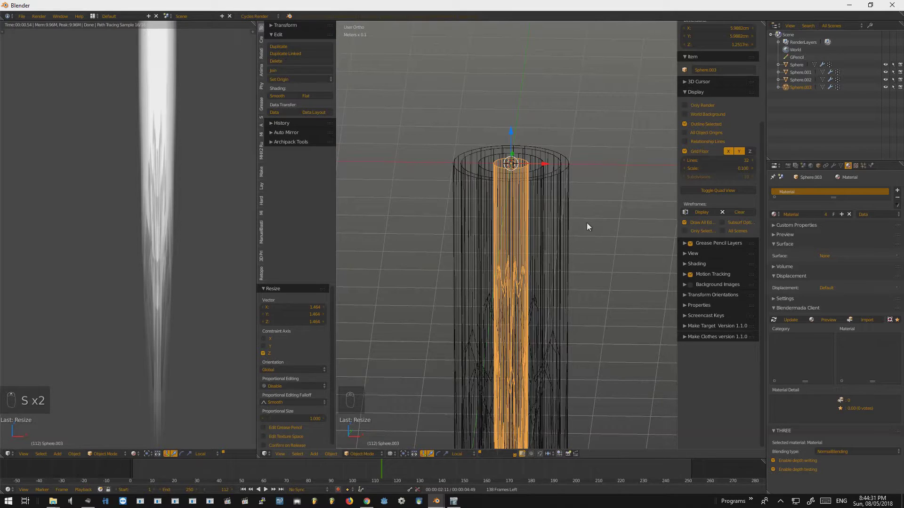
key(a)
scroll(595, 282, down, 3)
shift+middle_drag(591, 335, 553, 275)
key(KP_1)
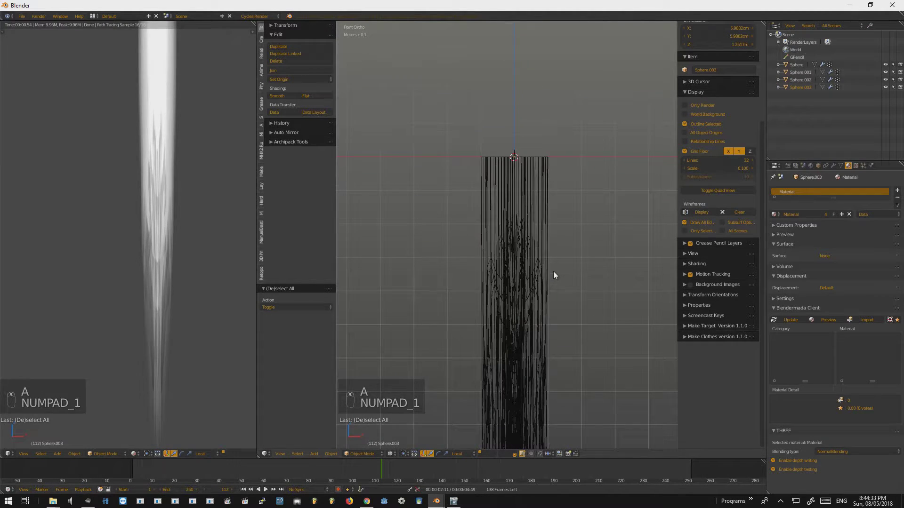
key(KP_1)
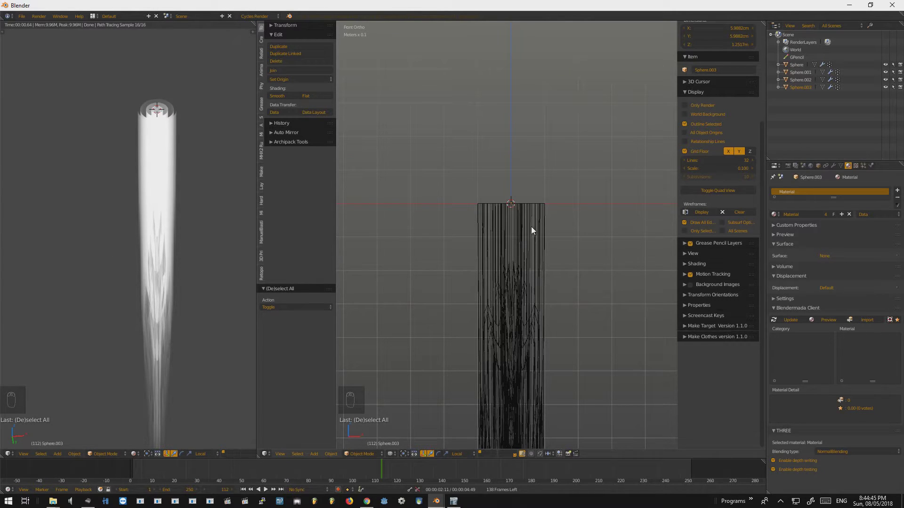
Step: Duplicate the original flame, flip it 180° and squash it short along Z
right_click(546, 218)
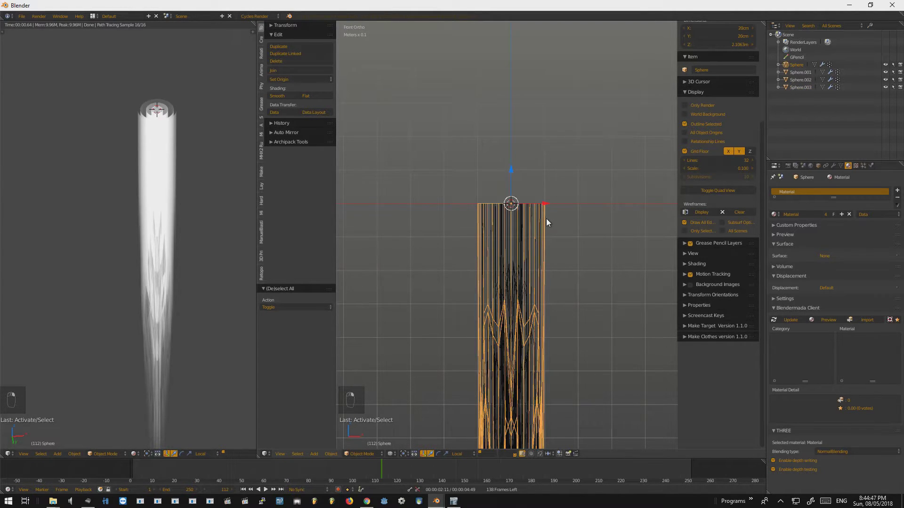
key(shift+d)
scroll(530, 317, down, 8)
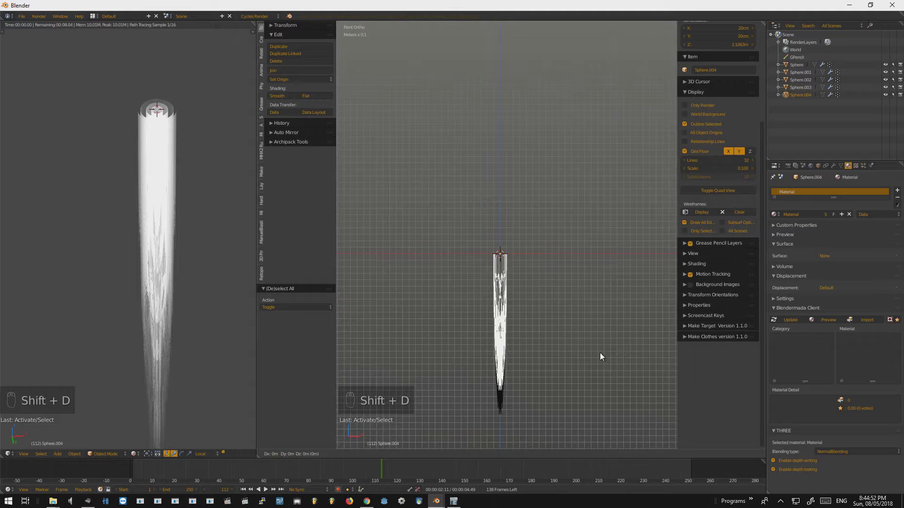
key(r)
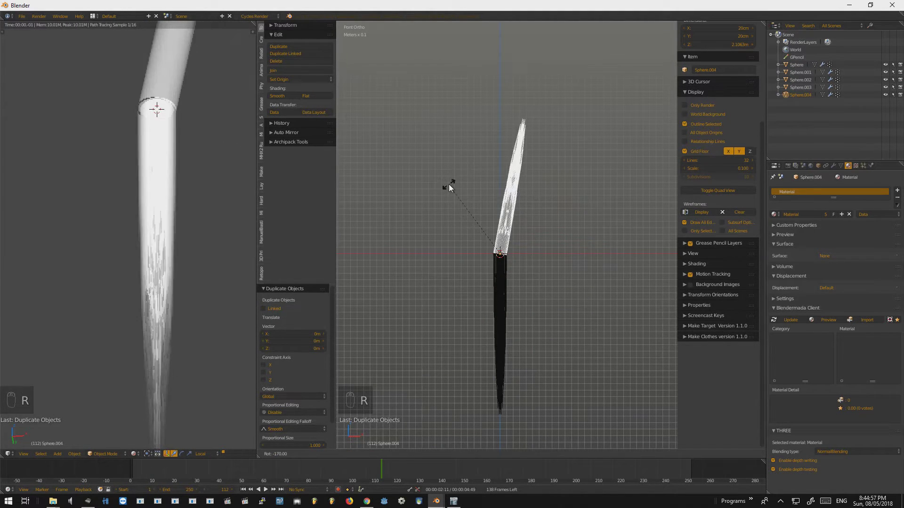
click(436, 187)
key(s)
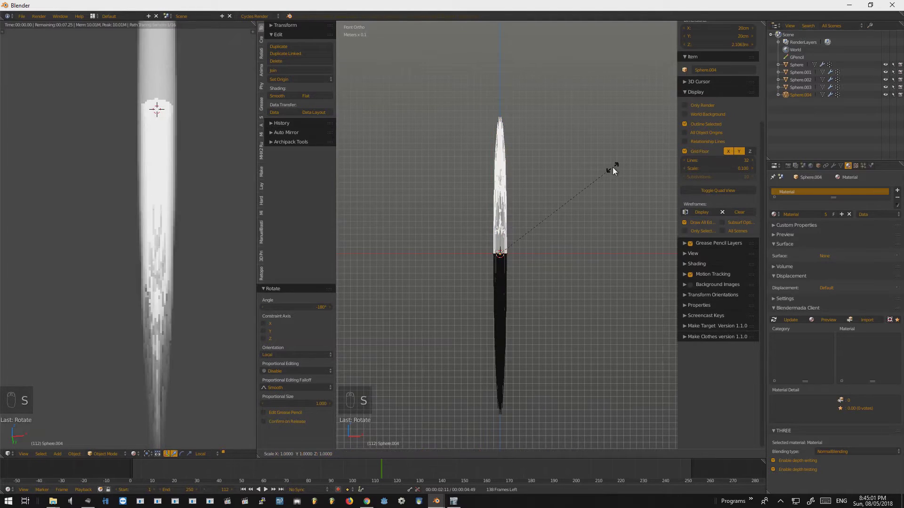
key(z)
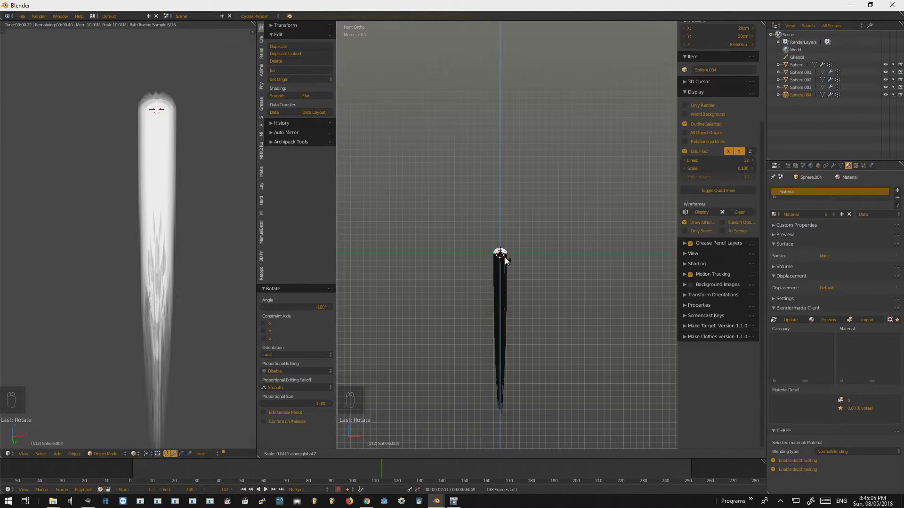
click(504, 258)
Step: Delete the Wave modifier from the flipped copy Sphere.004
click(833, 166)
click(895, 200)
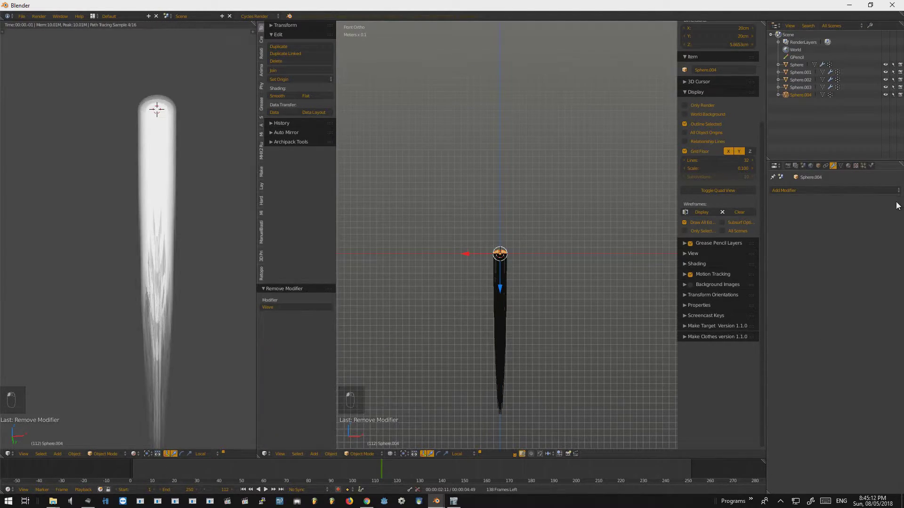
scroll(494, 276, up, 5)
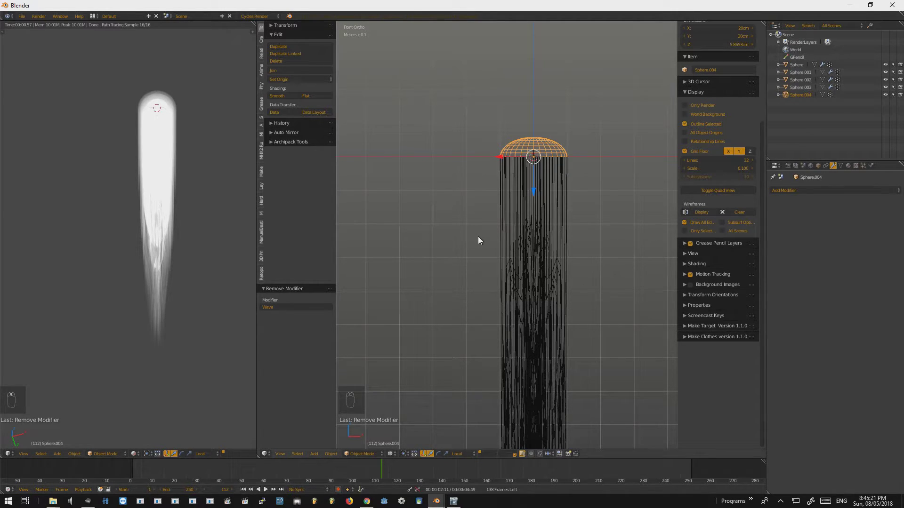
Step: Duplicate the dome in place and raise the copy 1.1 m along Z
scroll(478, 236, down, 4)
key(shift+d)
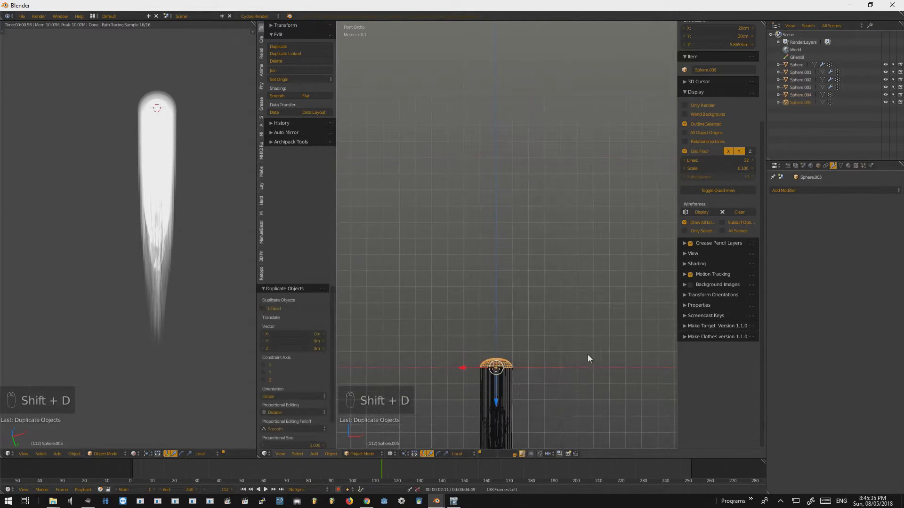
right_click(587, 354)
key(g)
key(z)
click(581, 169)
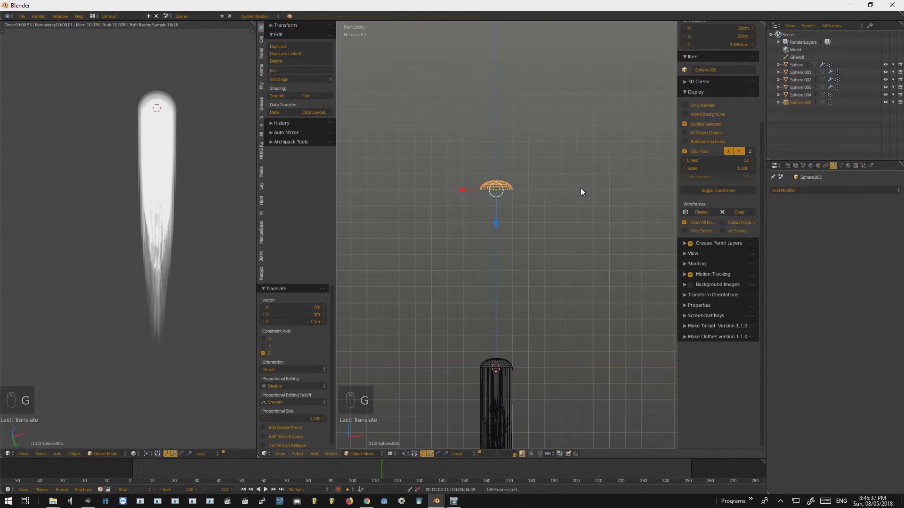
Step: Stretch the copy's top vertices upward into a tall capsule, then lower it 1.1 m
key(Tab)
key(Tab)
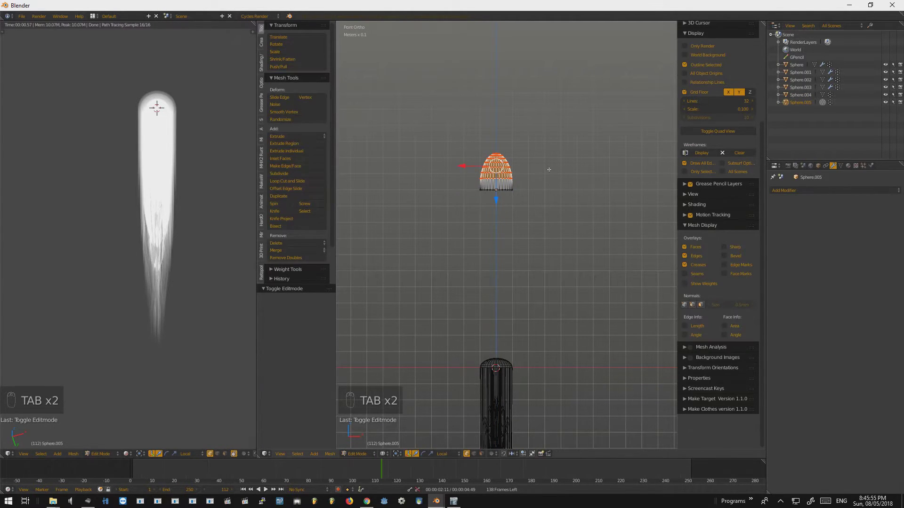
key(g)
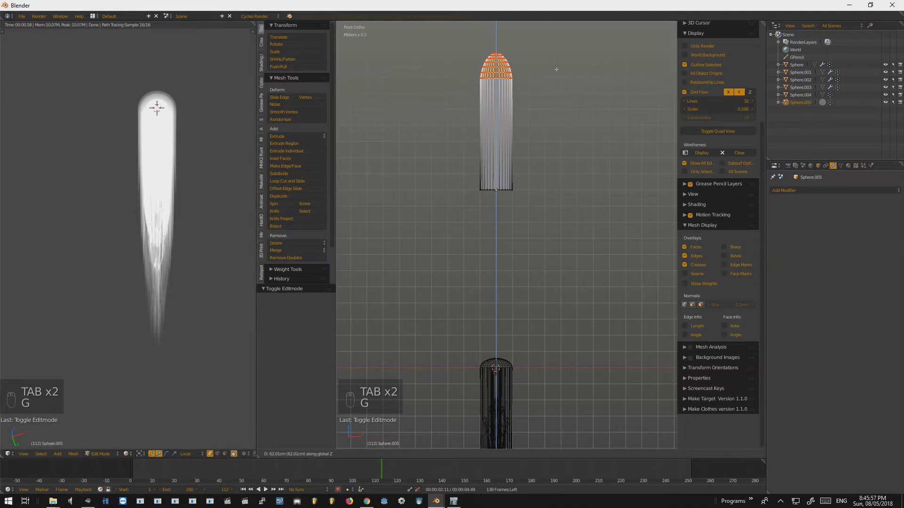
click(556, 69)
key(Tab)
text(gz-1.1)
key(Return)
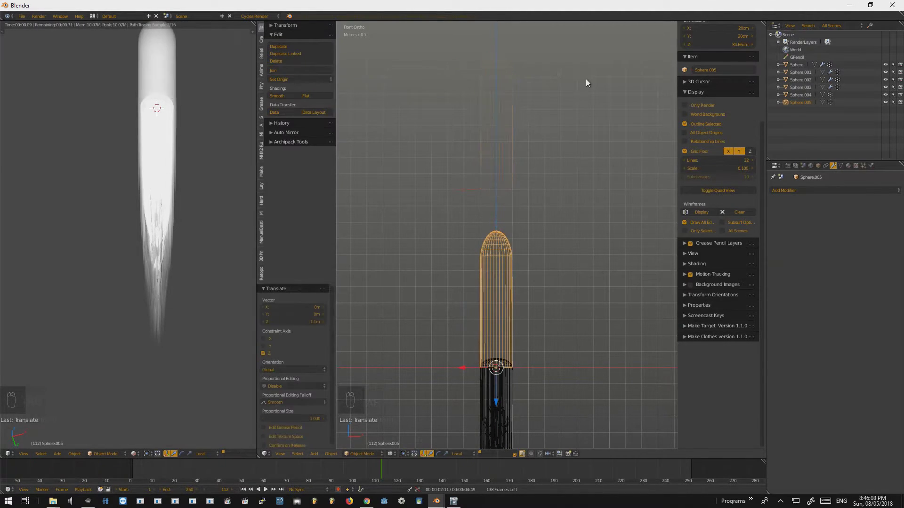
Step: Give the capsule a new emission material, Material.001
middle_drag(566, 184, 372, 123)
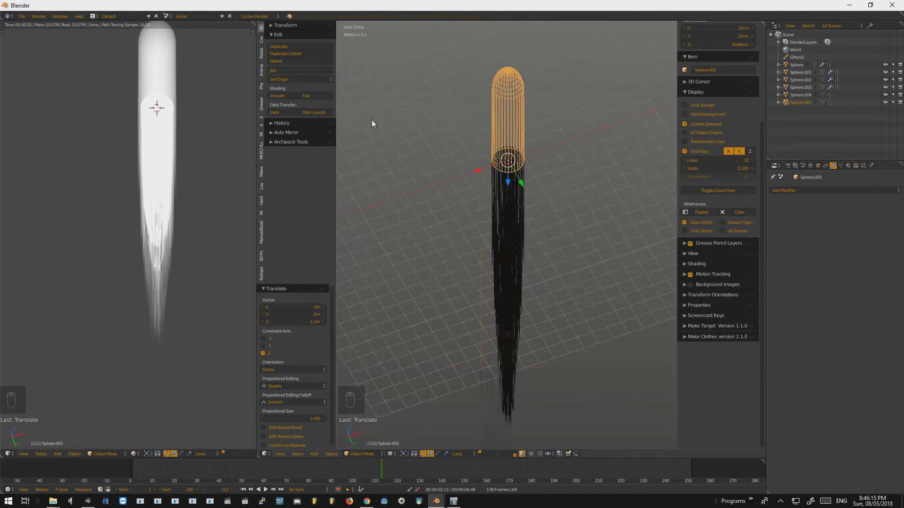
click(505, 105)
click(848, 165)
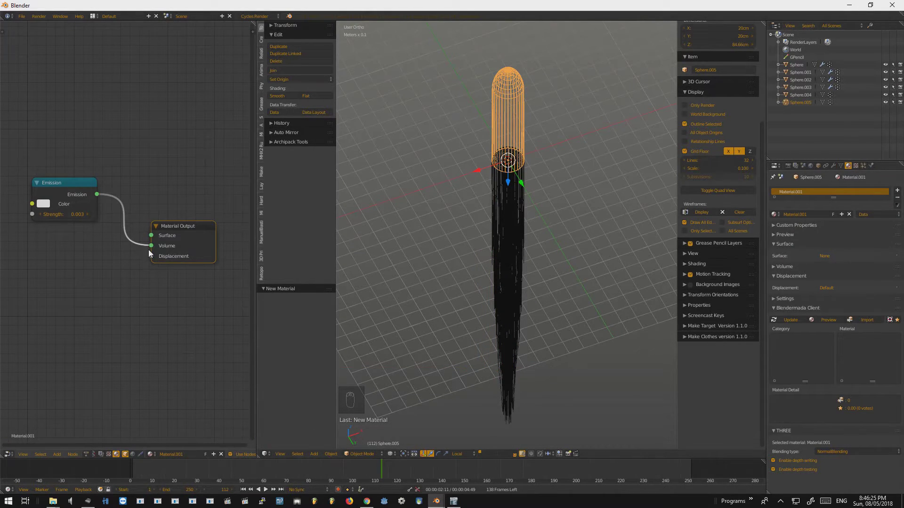
Step: Replace the capsule's Emission node with a Glossy BSDF wired to the material Surface
click(66, 183)
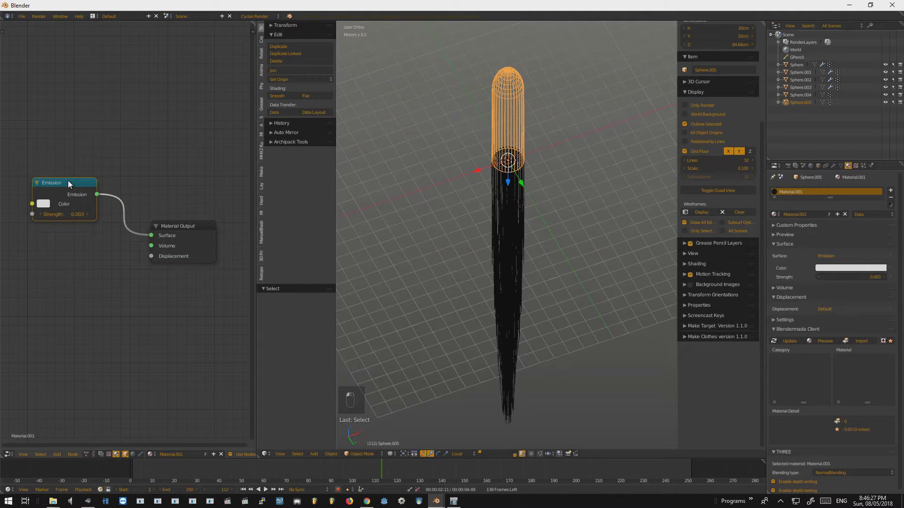
key(Delete)
key(shift+a)
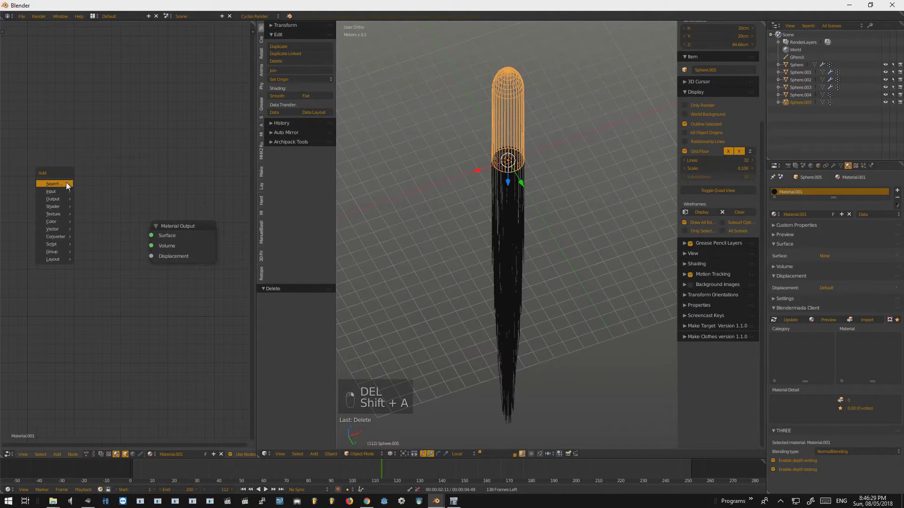
mouse_move(62, 209)
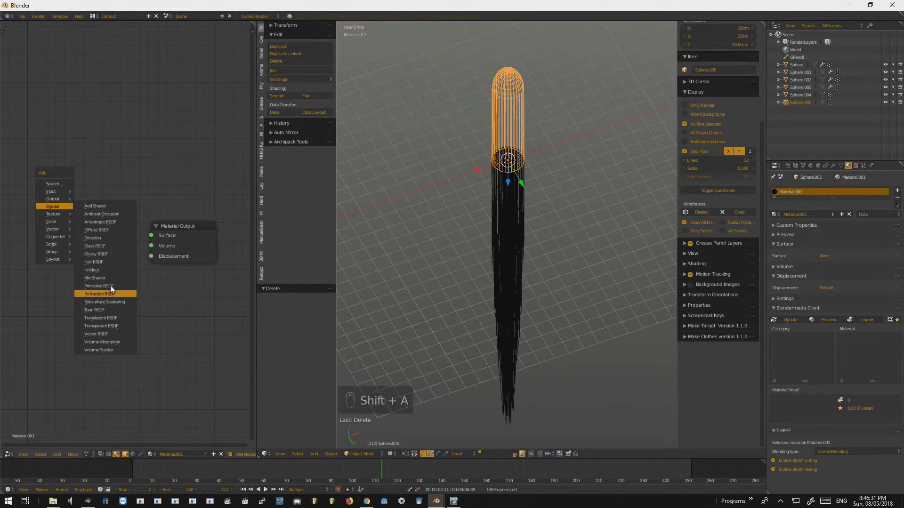
click(114, 253)
click(47, 163)
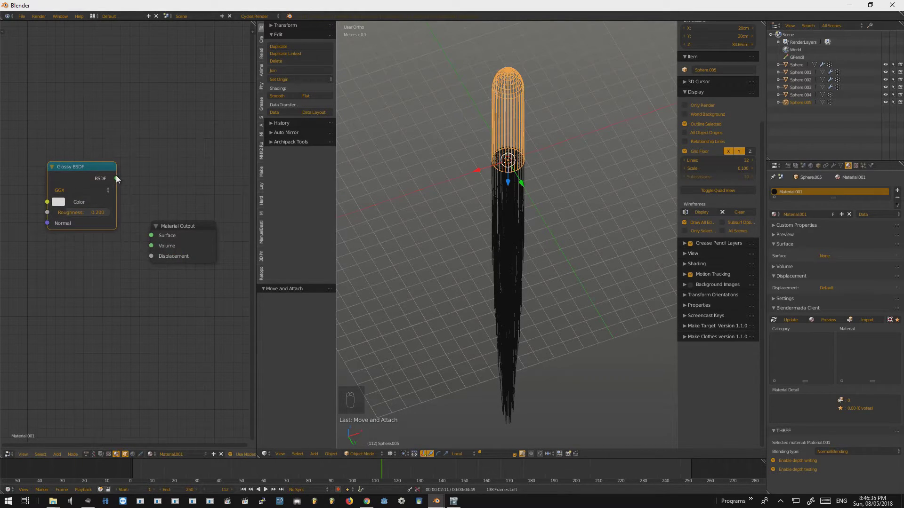
drag(116, 178, 151, 235)
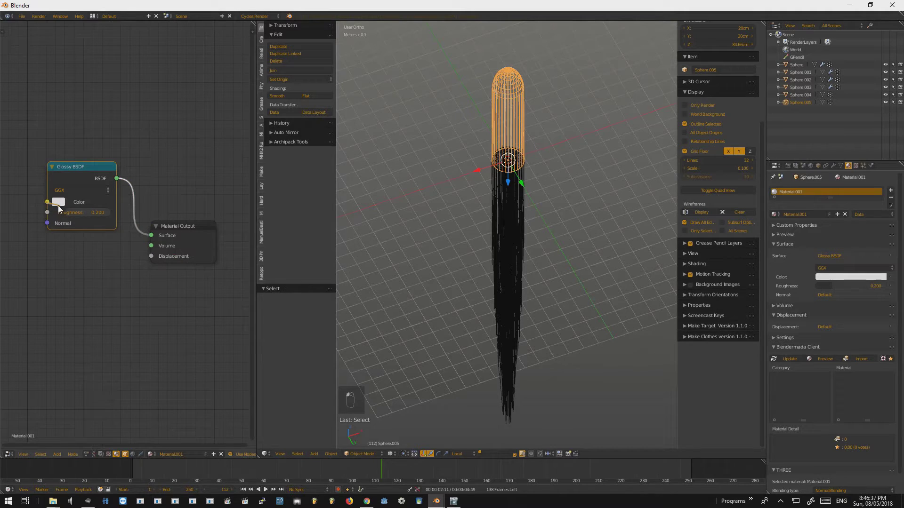
Step: Make the Glossy BSDF orange and preview the scene in rendered shading
click(58, 203)
click(80, 124)
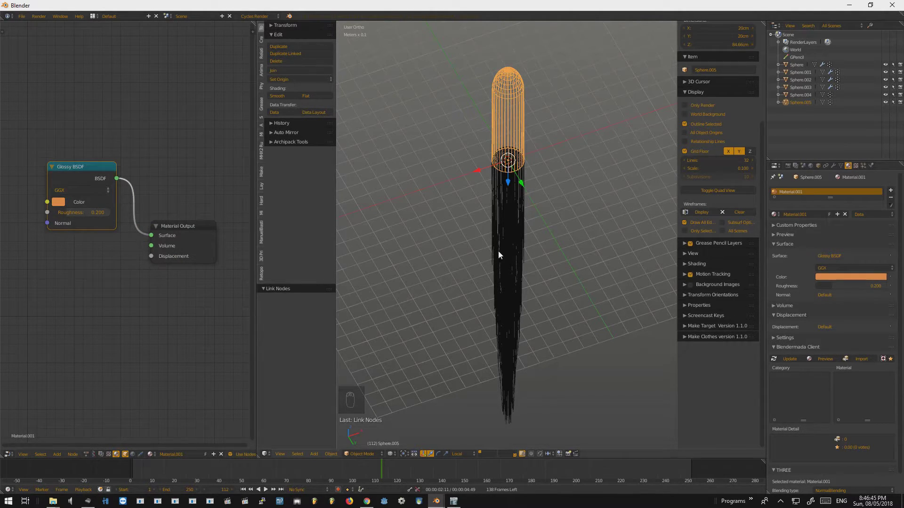
key(shift+z)
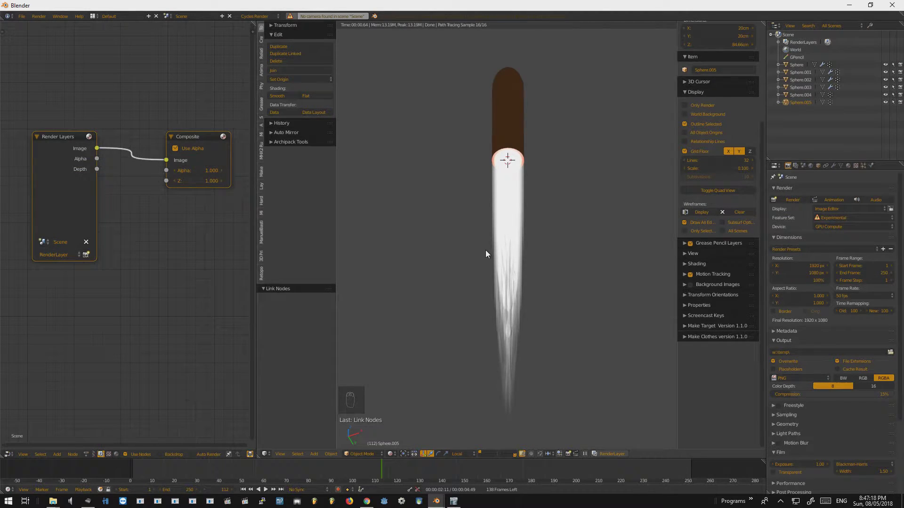
Step: Select the whole rocket, rotate it 90° to lie horizontally, and raise it slightly along Z
key(z)
key(KP_1)
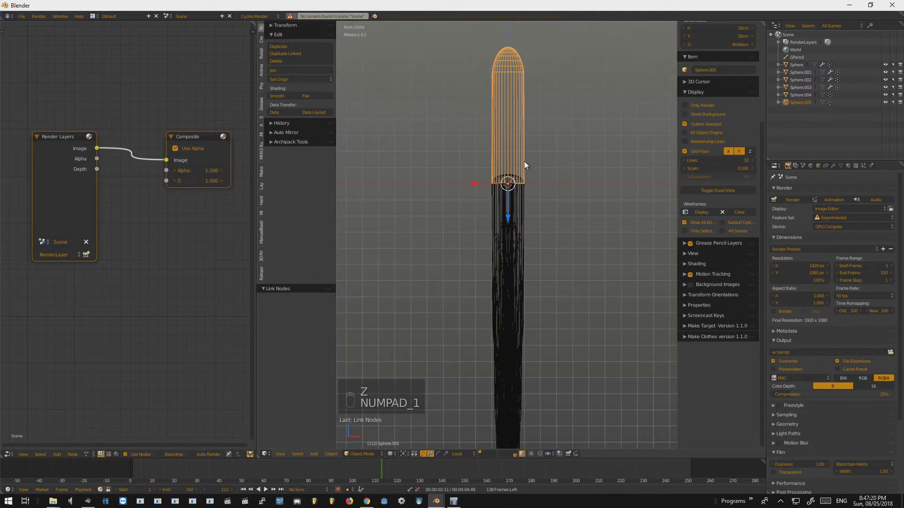
scroll(596, 253, down, 4)
key(KP_3)
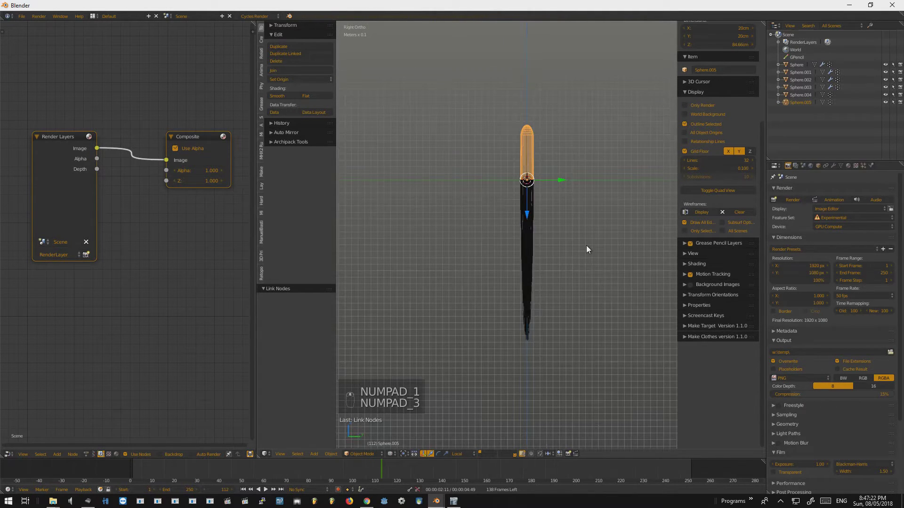
key(a)
key(a)
key(a)
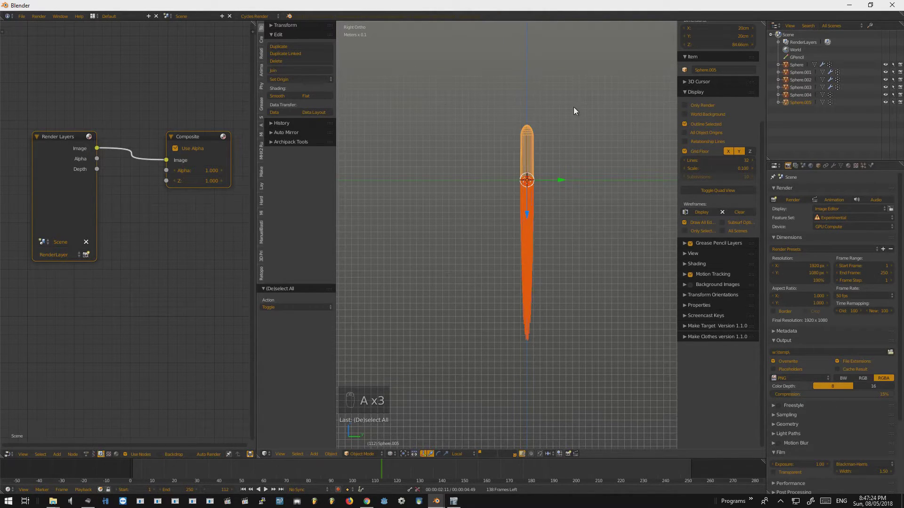
key(r)
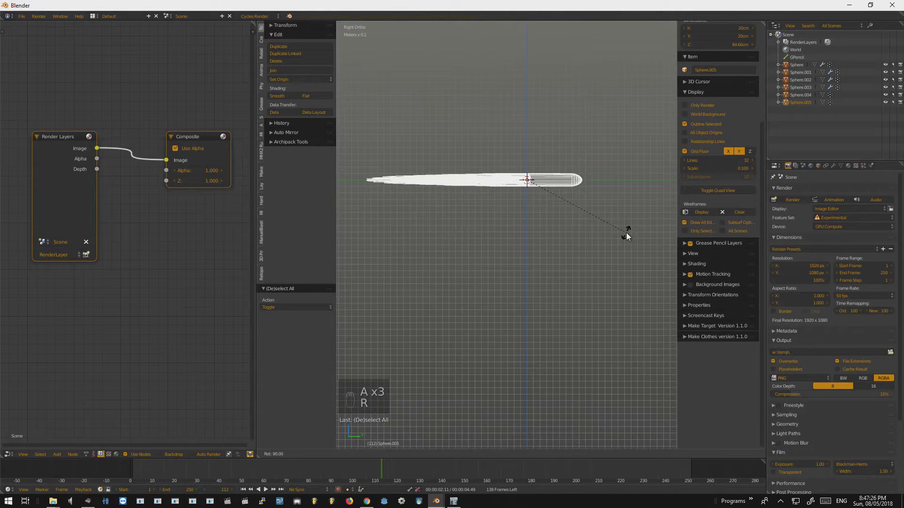
click(626, 232)
key(g)
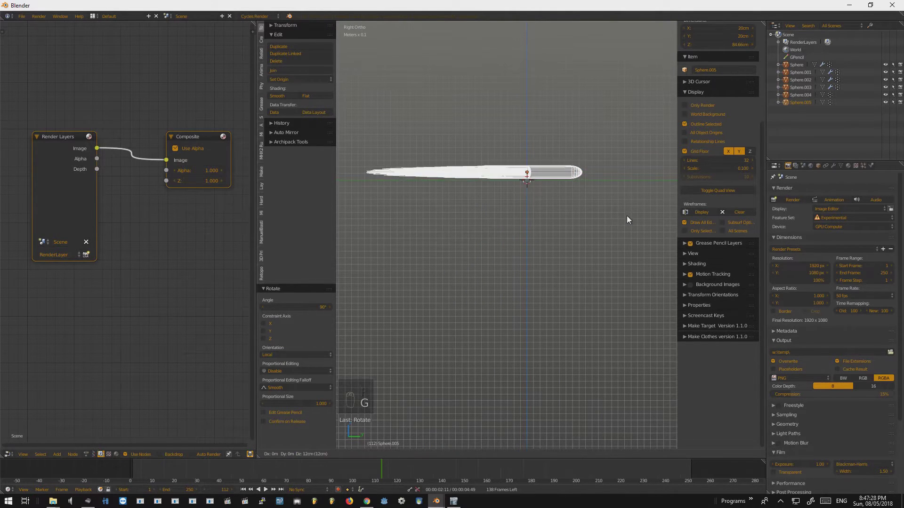
click(627, 220)
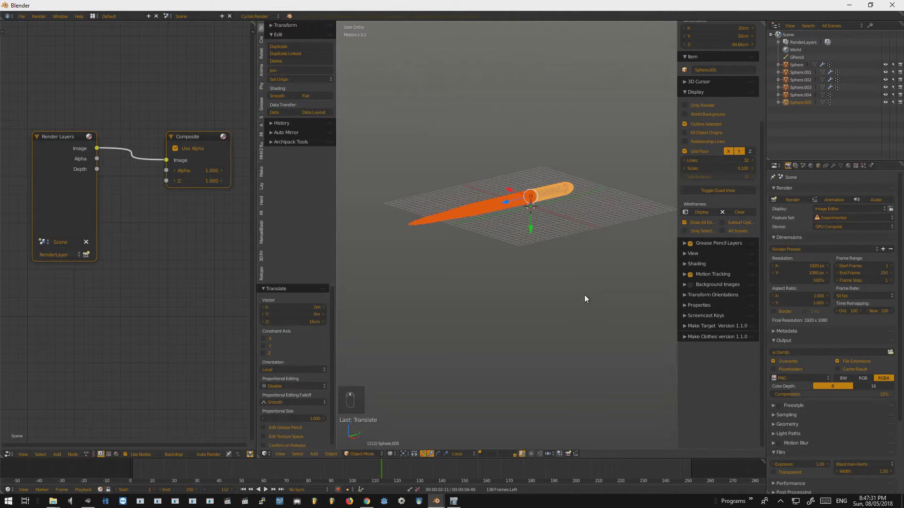
key(shift+a)
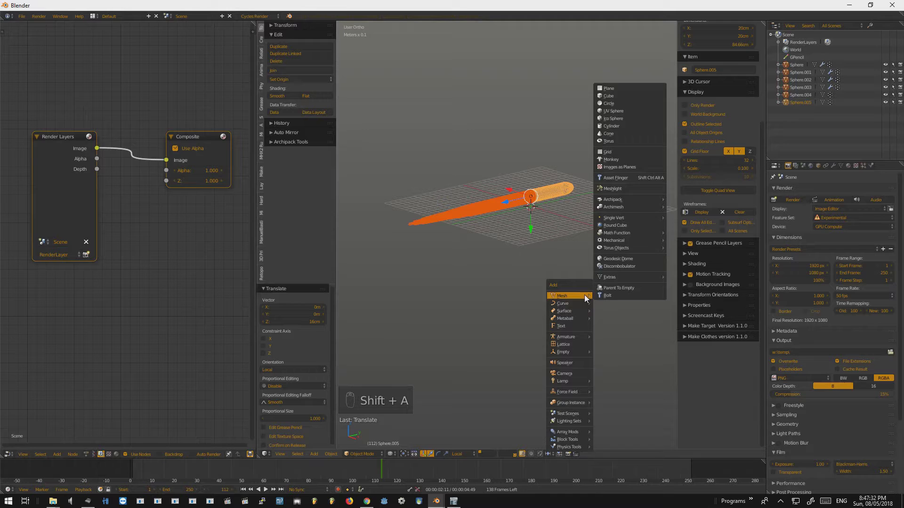
Step: Add a camera, move it into position, and look through it
click(560, 374)
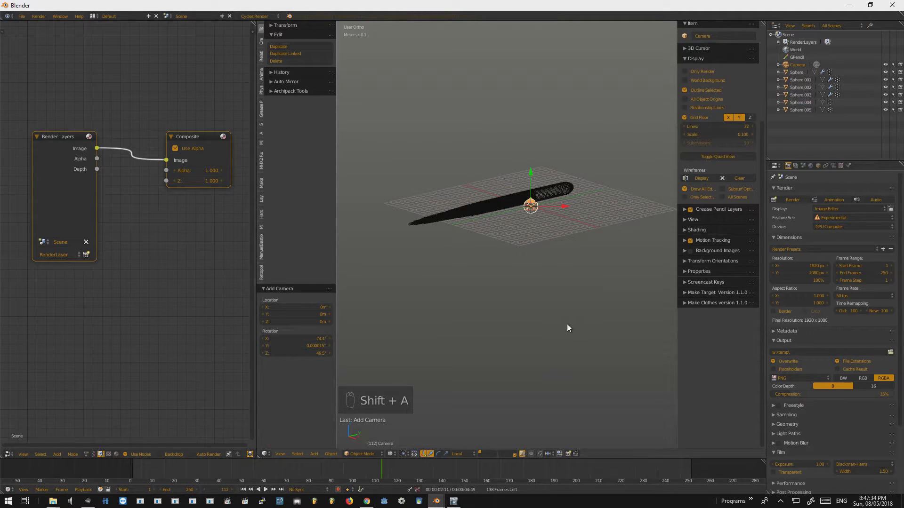
key(KP_0)
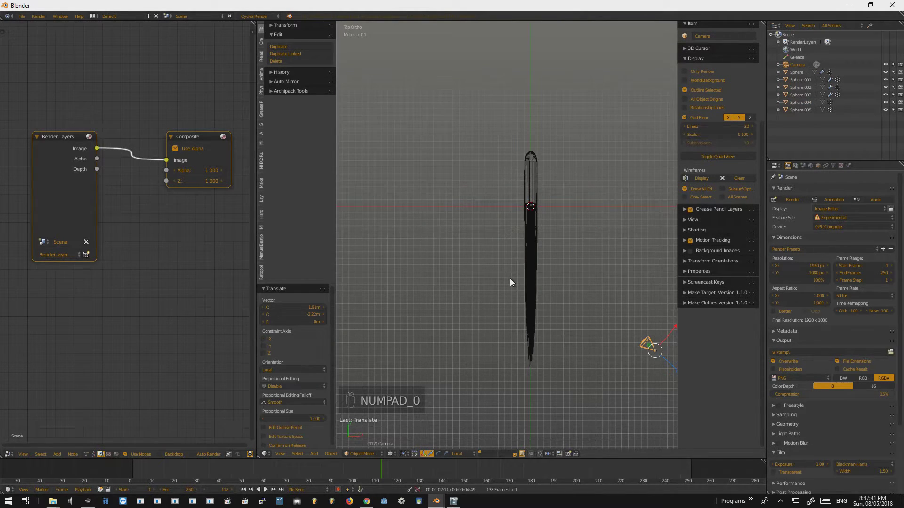
key(KP_1)
key(KP_1)
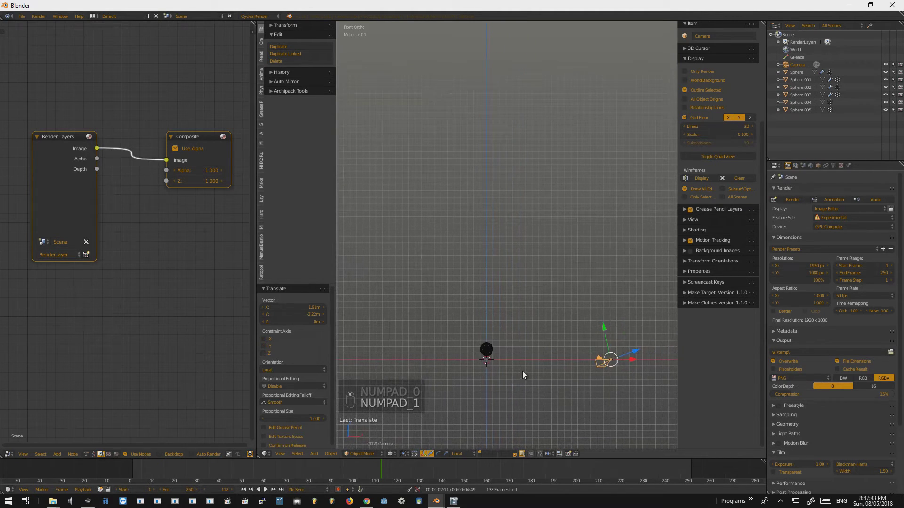
key(g)
click(614, 374)
key(KP_0)
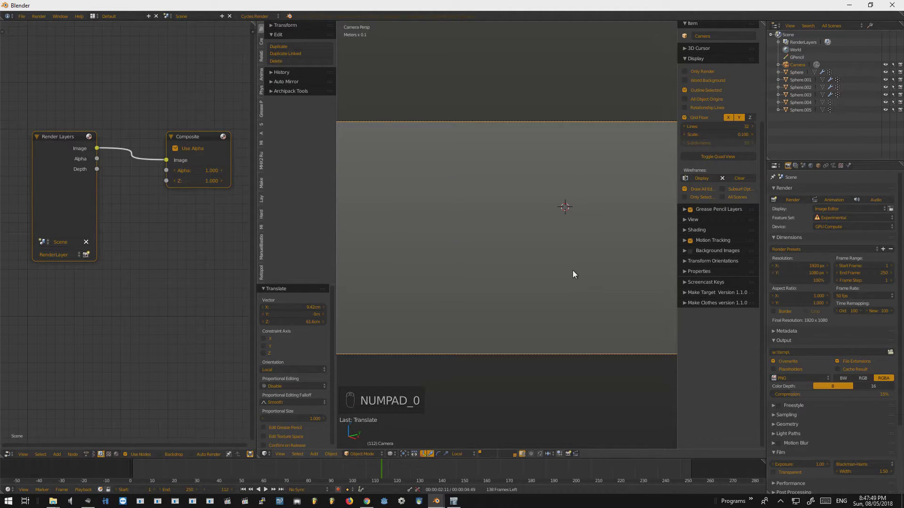
Step: Set the camera's Clipping End to 1km and frame the rocket diagonally
click(833, 166)
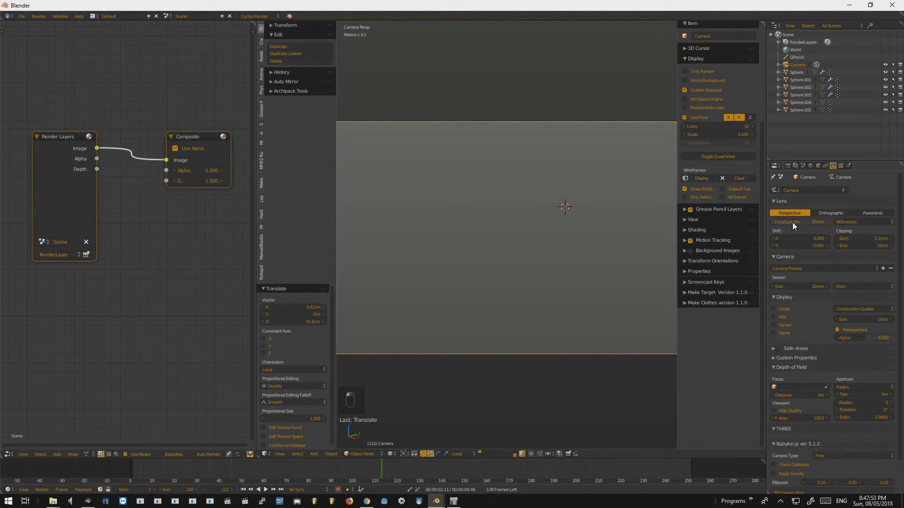
click(859, 243)
text(1km)
key(Return)
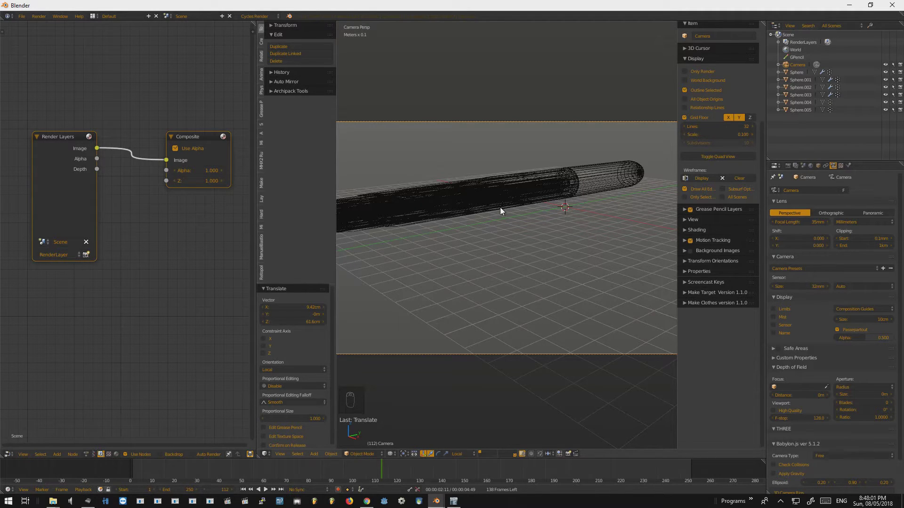
middle_drag(500, 207, 533, 244)
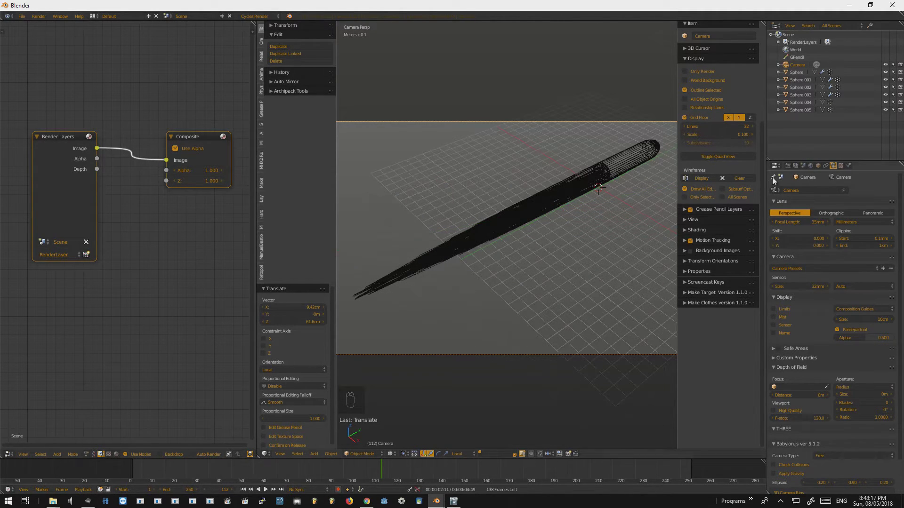
Step: Render frame 112 and zoom the Render Result to inspect the rocket's white flame
click(788, 165)
click(773, 200)
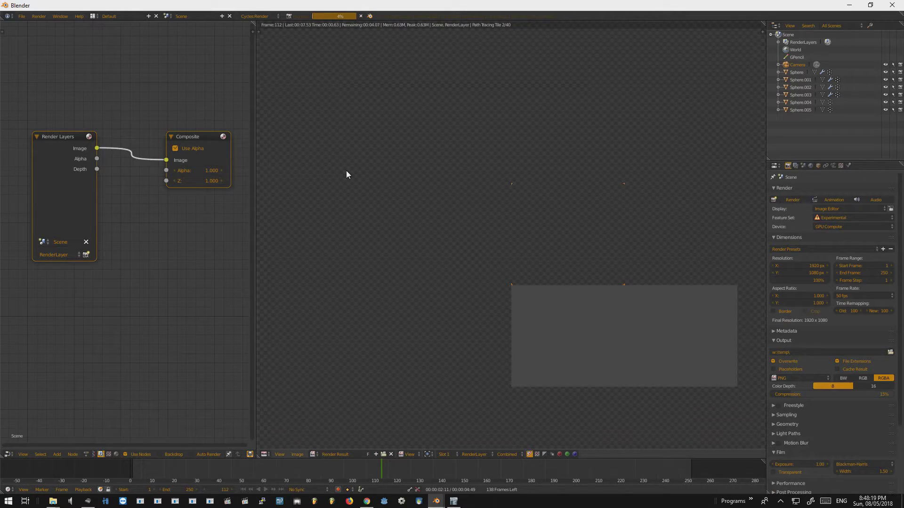
scroll(390, 142, down, 3)
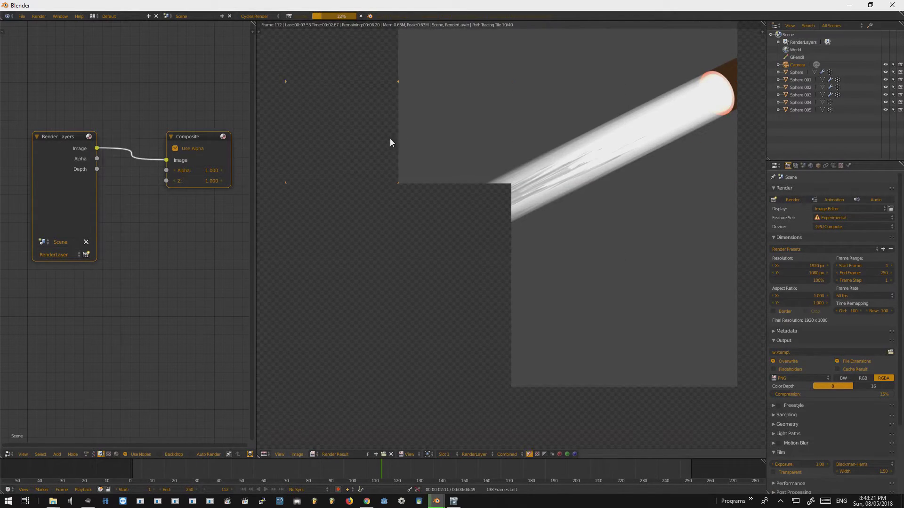
scroll(485, 209, up, 4)
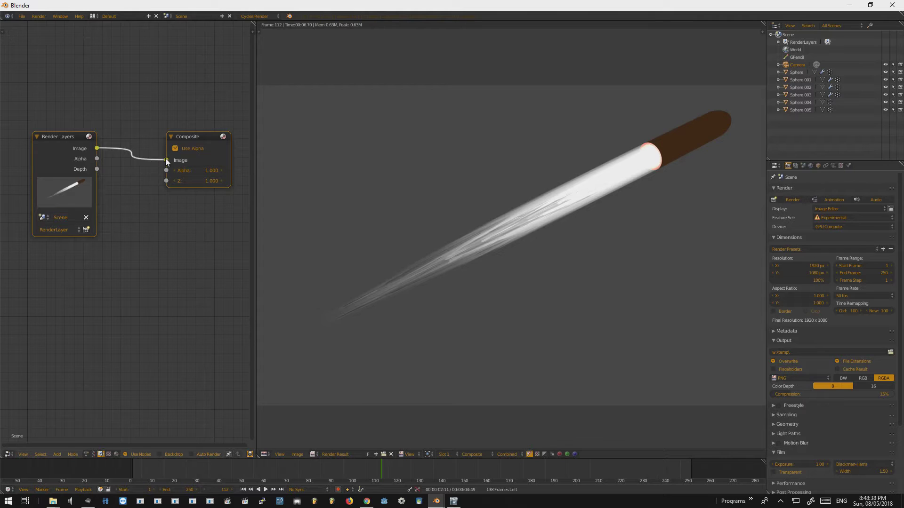
Step: Insert a Bokeh Blur node after Render Layers, then unlink its output from Composite
key(shift+a)
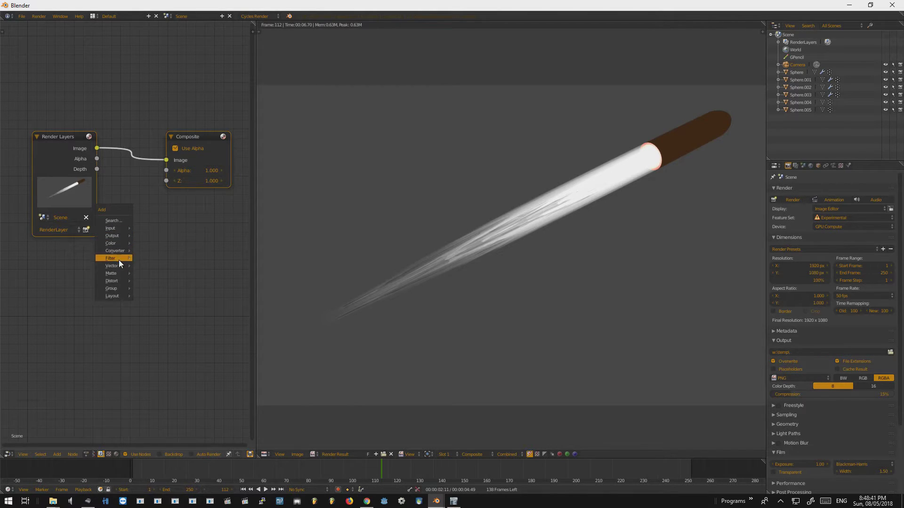
key(Escape)
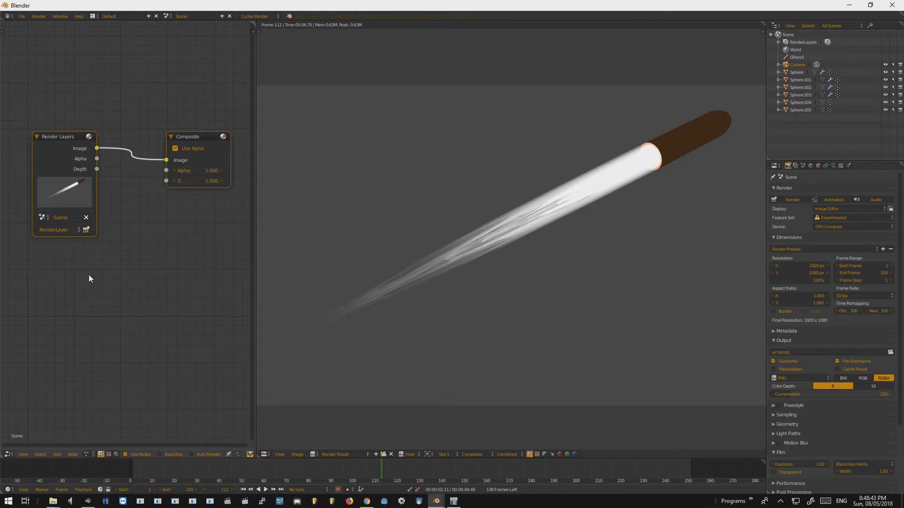
key(shift+a)
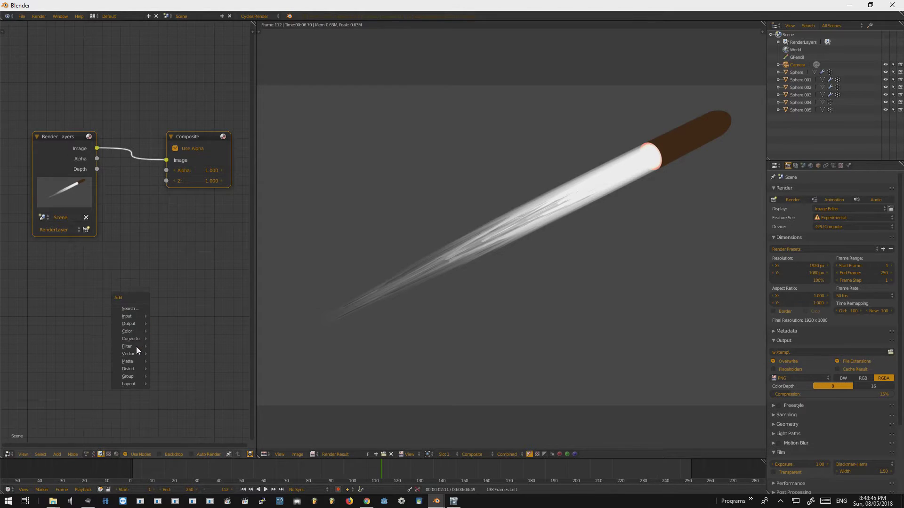
mouse_move(136, 347)
click(177, 362)
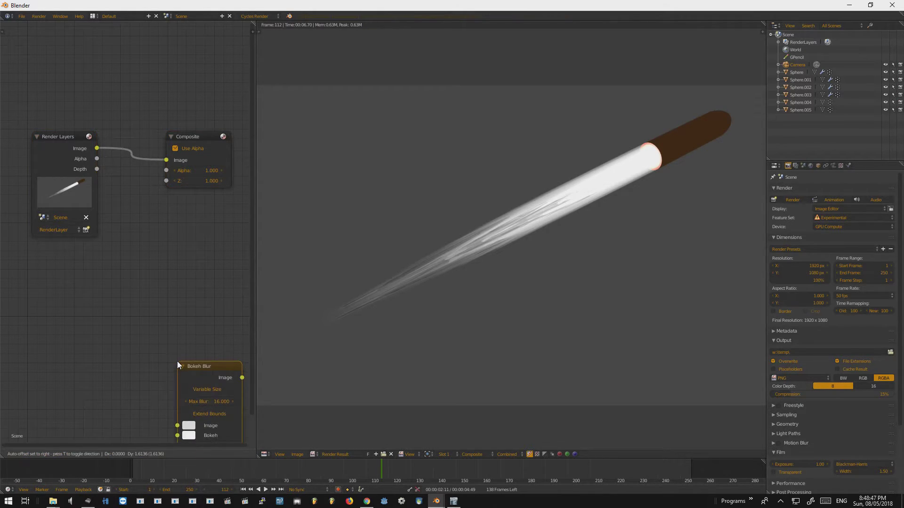
click(133, 141)
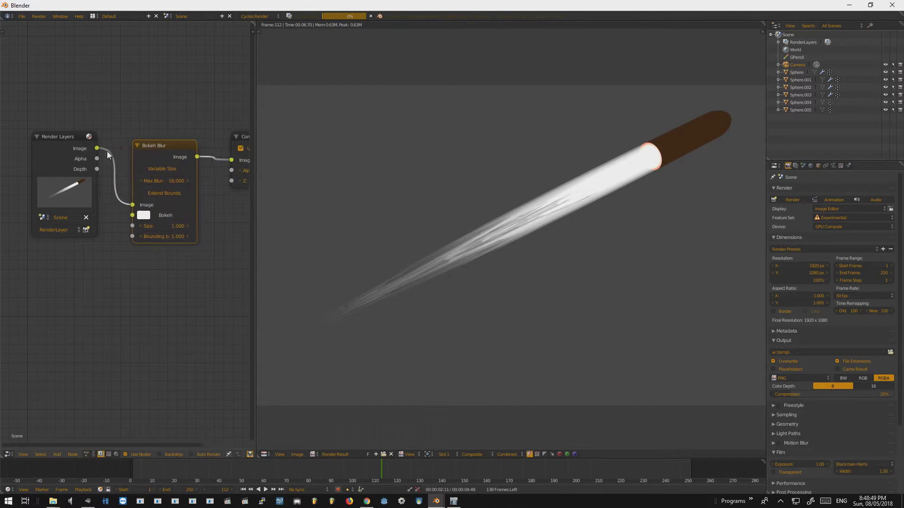
drag(241, 139, 171, 69)
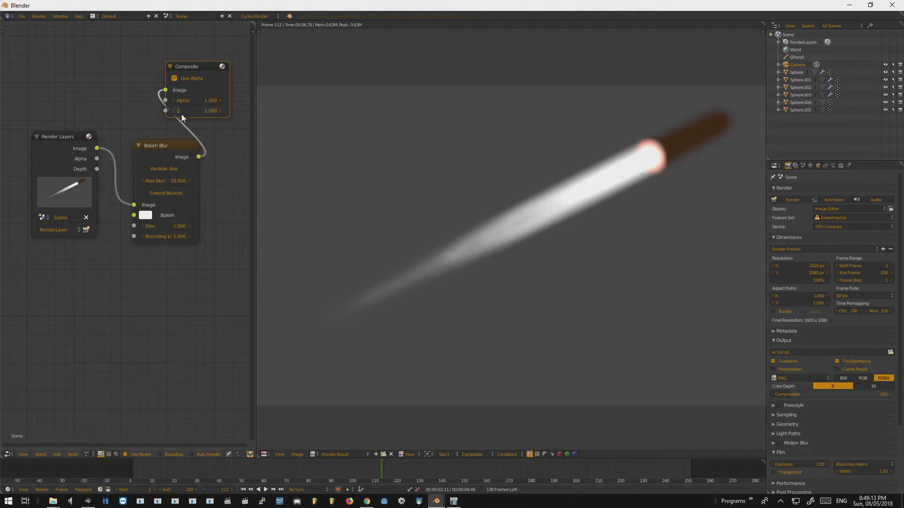
drag(166, 90, 90, 92)
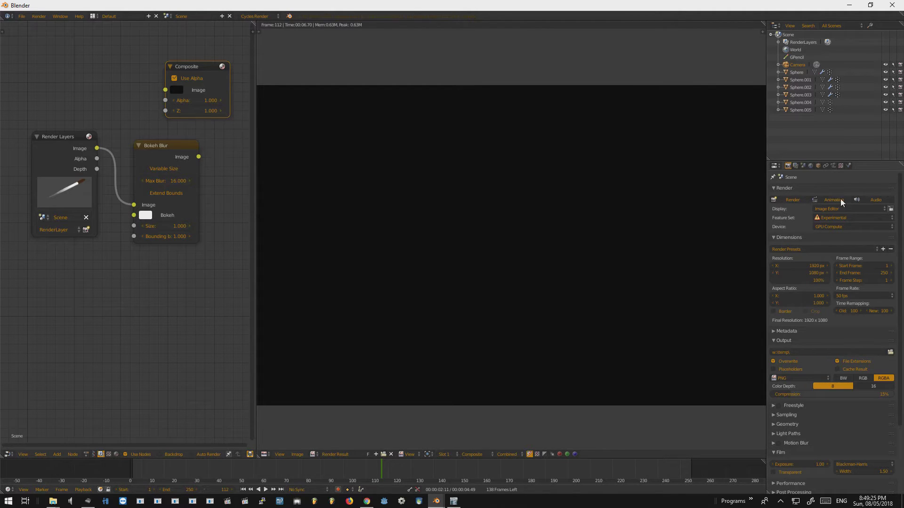
Step: Enable the Emission render pass and re-render frame 112
click(794, 165)
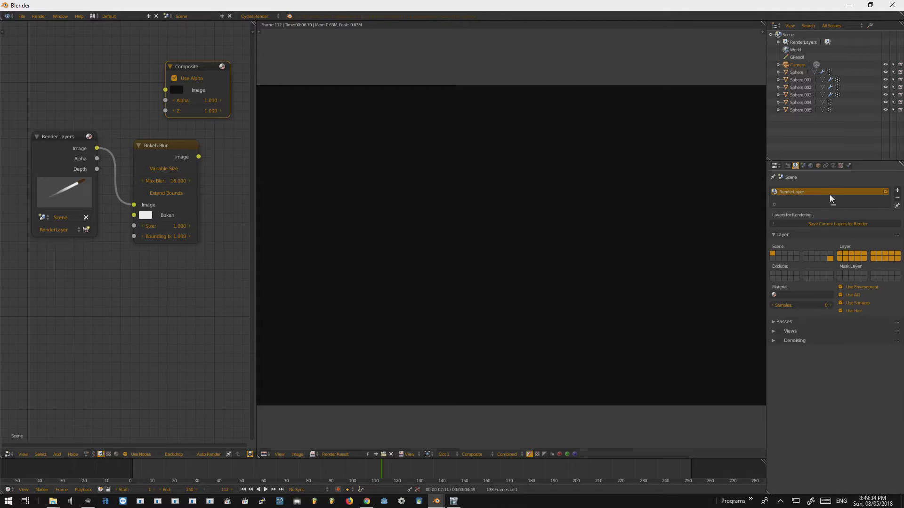
click(772, 322)
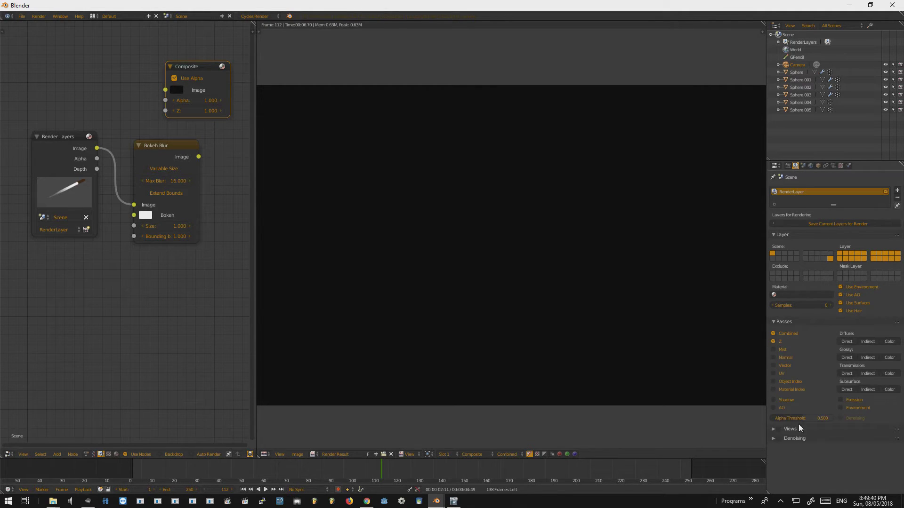
click(840, 399)
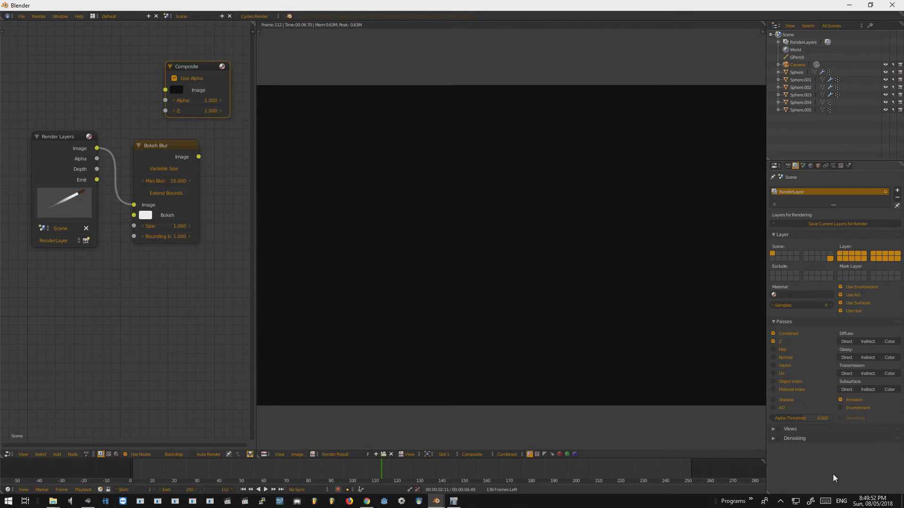
click(788, 166)
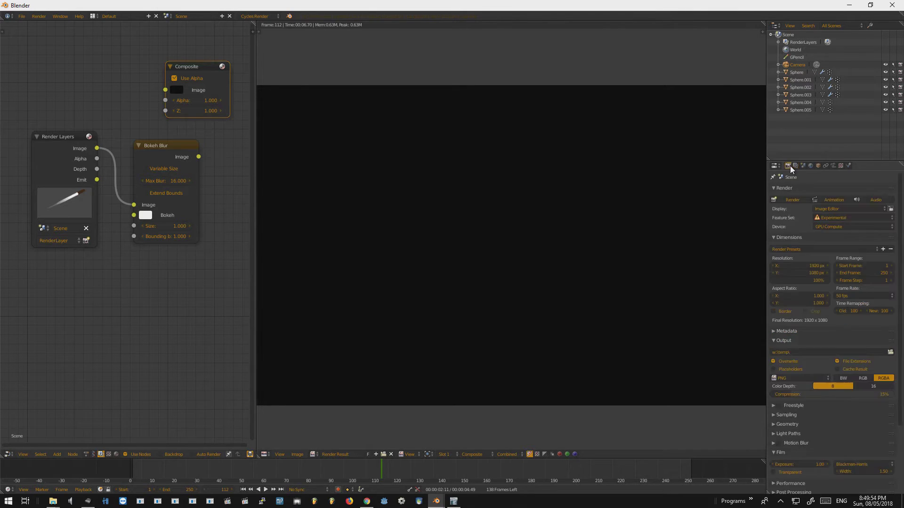
click(795, 204)
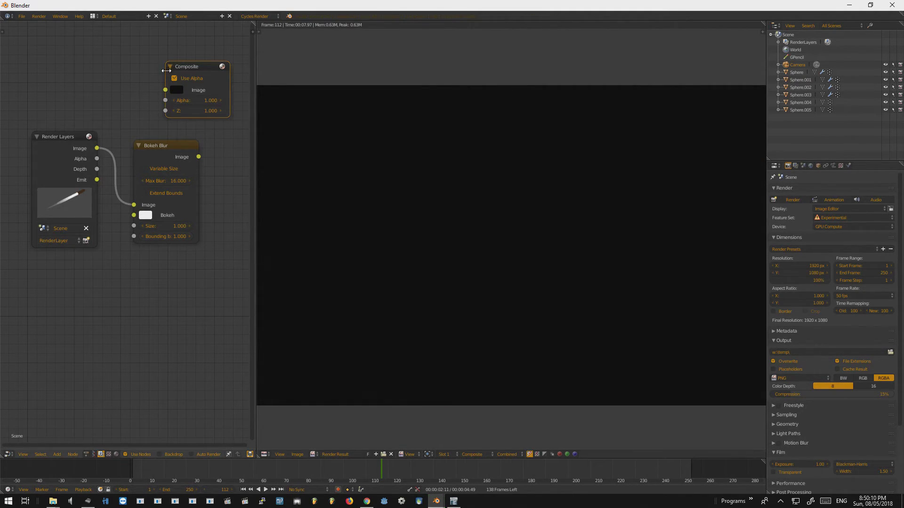
Step: Feed the Emit pass into Bokeh Blur's Image input and Bokeh Blur's output into Composite
drag(188, 66, 186, 289)
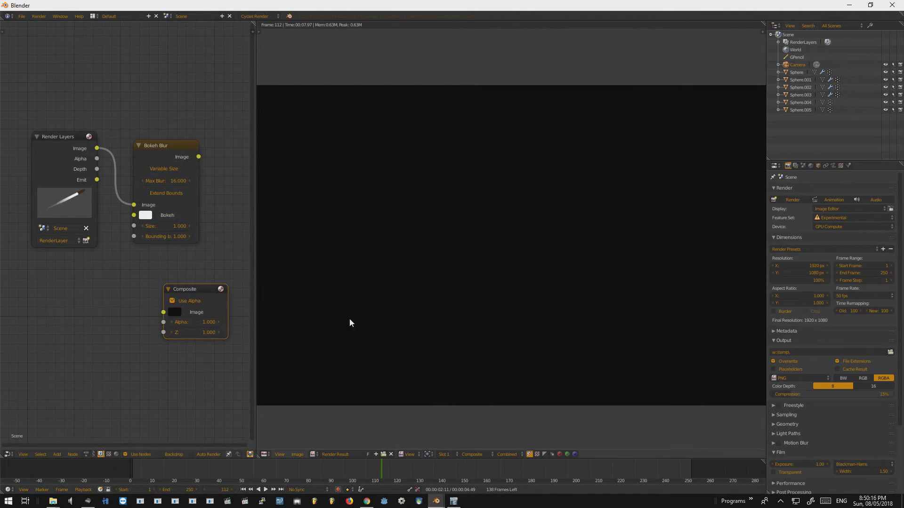
drag(120, 197, 134, 205)
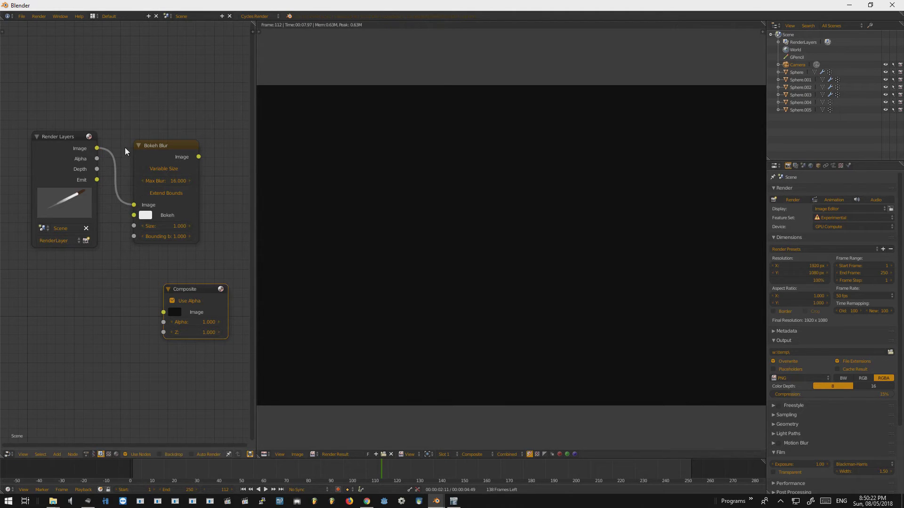
ctrl+right_drag(125, 148, 117, 216)
mouse_move(98, 179)
mouse_down()
mouse_move(125, 322)
mouse_move(171, 312)
mouse_up()
drag(169, 147, 172, 127)
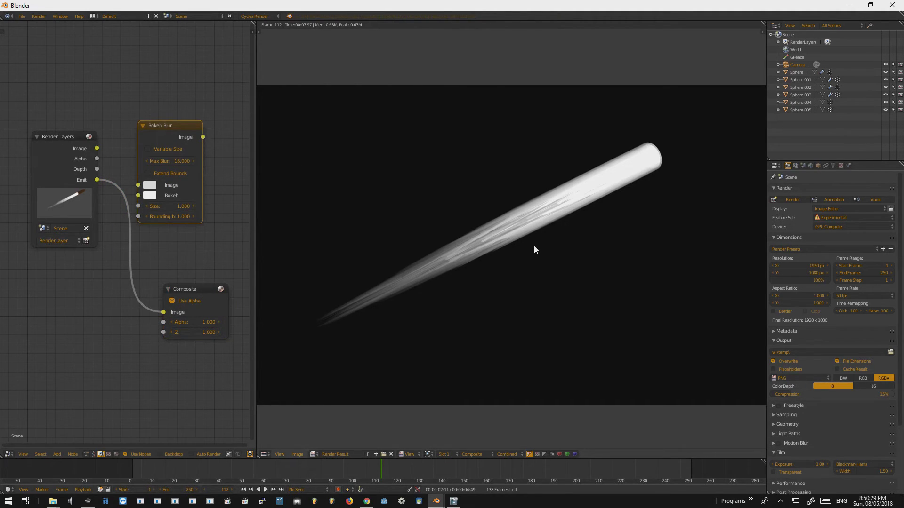
drag(163, 312, 138, 185)
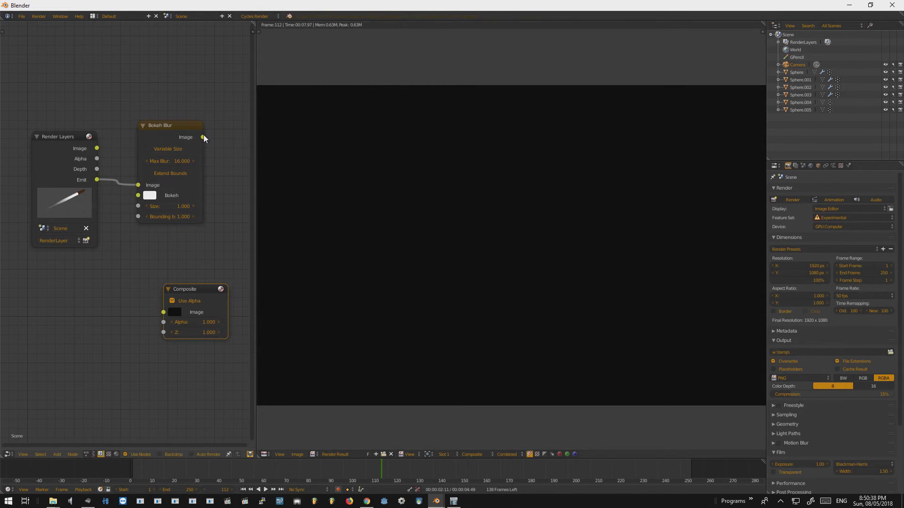
drag(203, 137, 159, 316)
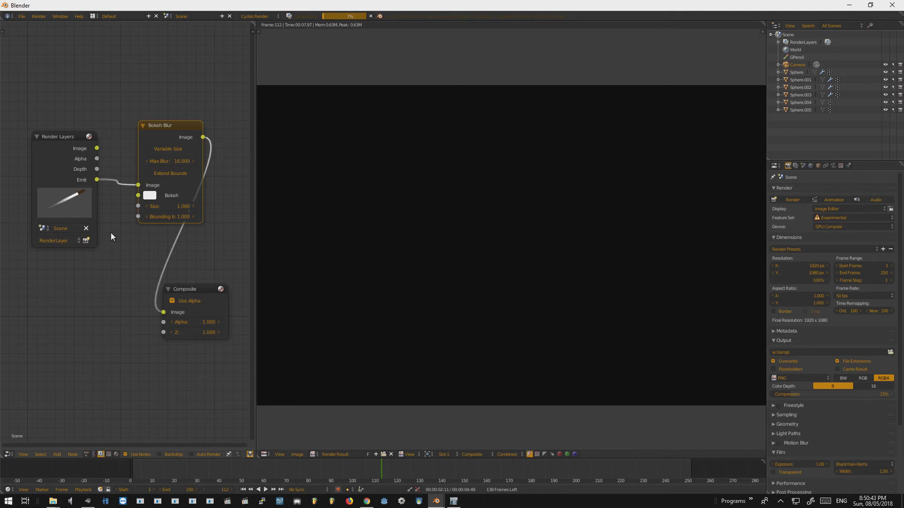
drag(166, 131, 66, 267)
Step: Add a Mix node at factor 0.800 combining the render Image and blurred emission into Composite
key(shift+a)
mouse_move(205, 165)
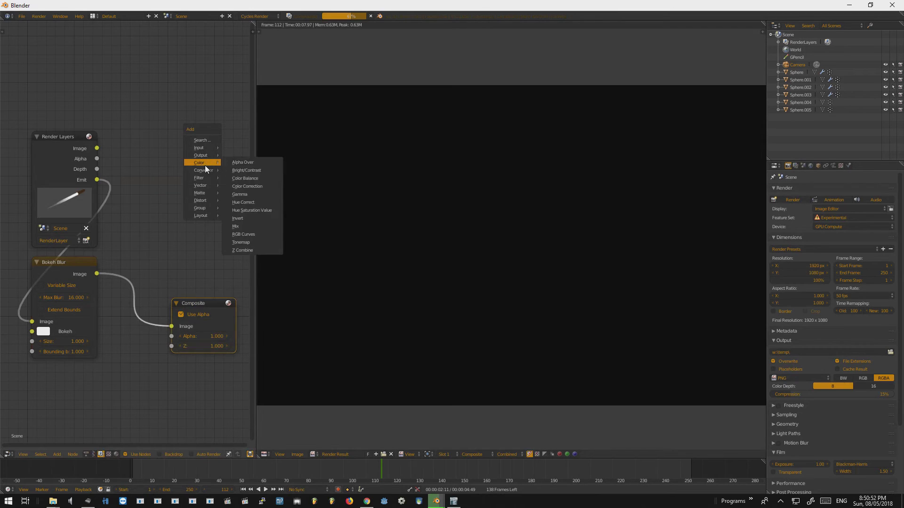
click(242, 227)
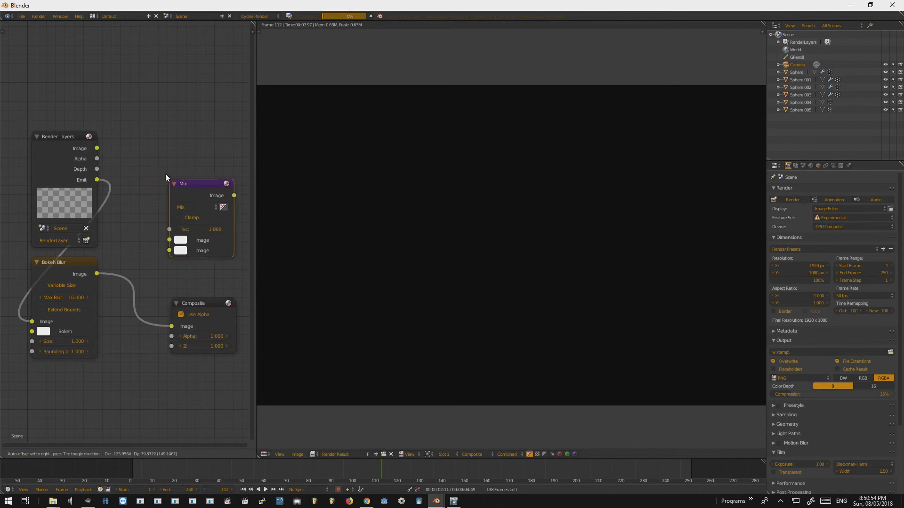
click(156, 159)
drag(97, 149, 156, 220)
drag(171, 326, 156, 231)
click(193, 210)
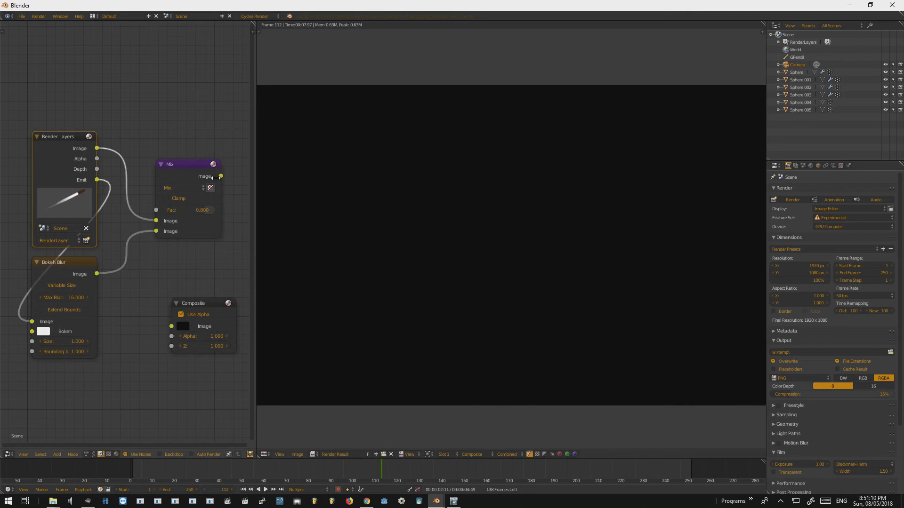
drag(221, 176, 169, 327)
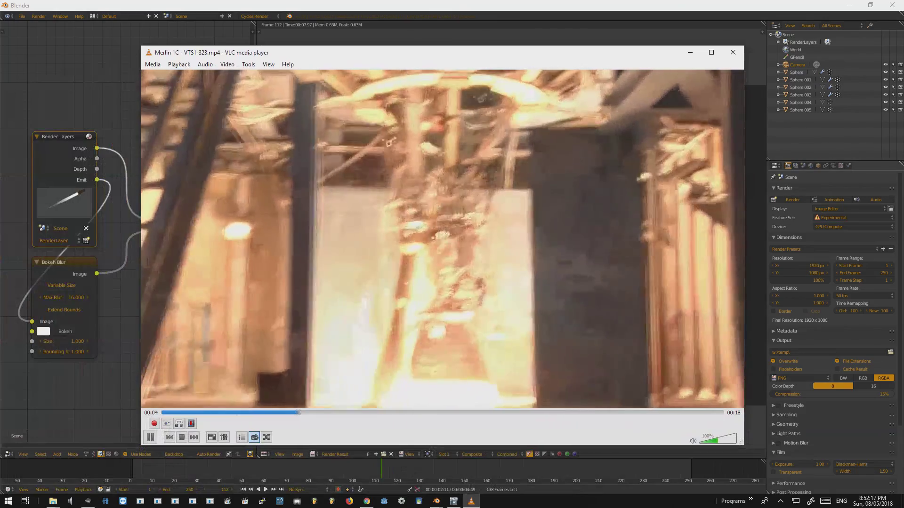
click(733, 52)
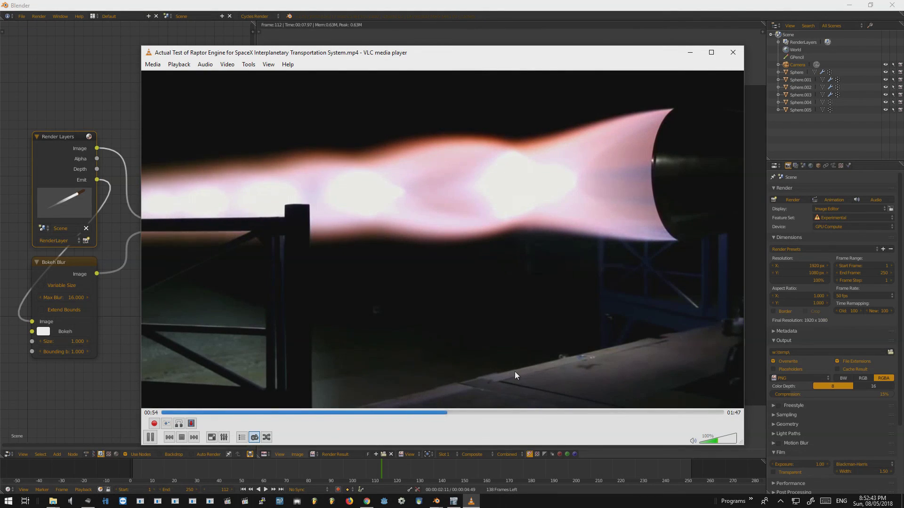
click(732, 53)
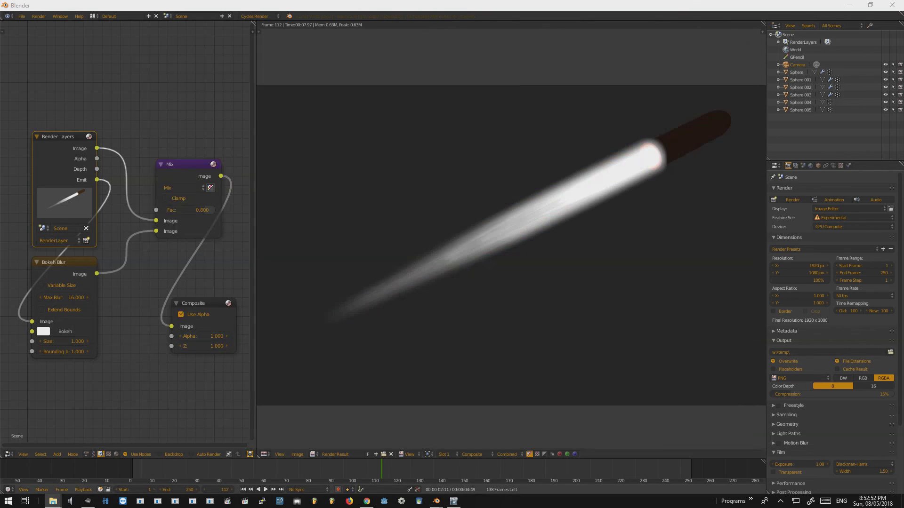